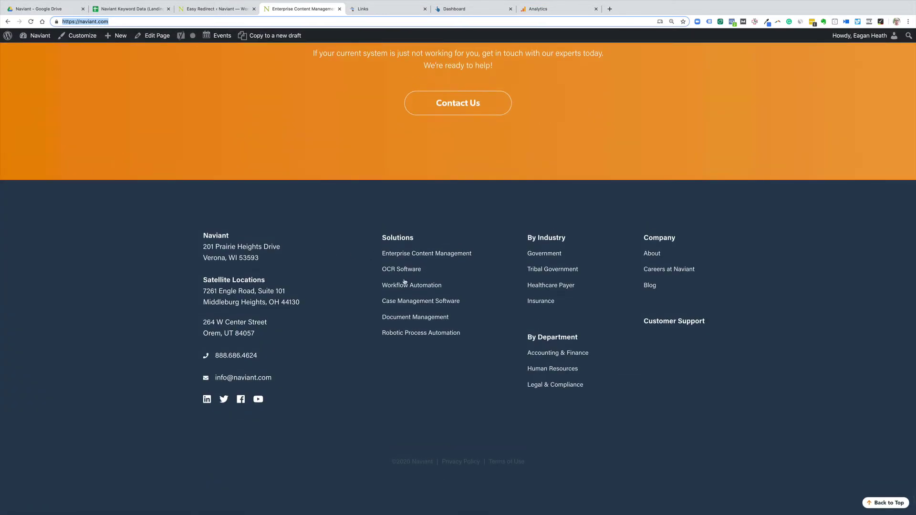
# Switch to the Screaming Frog SEO Spider crawl of naviant.com and enlarge its window to show more result columns.
pyautogui.press('Return')
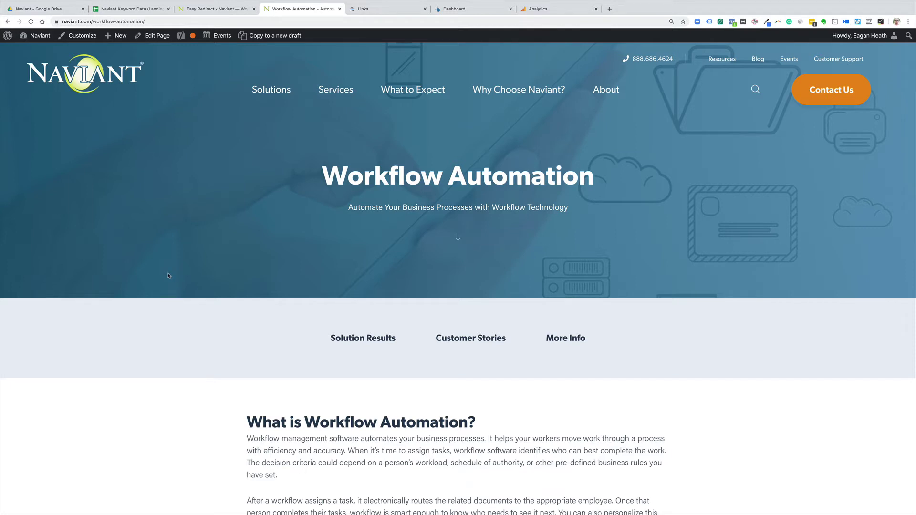
pyautogui.hotkey('ctrl', 'Left')
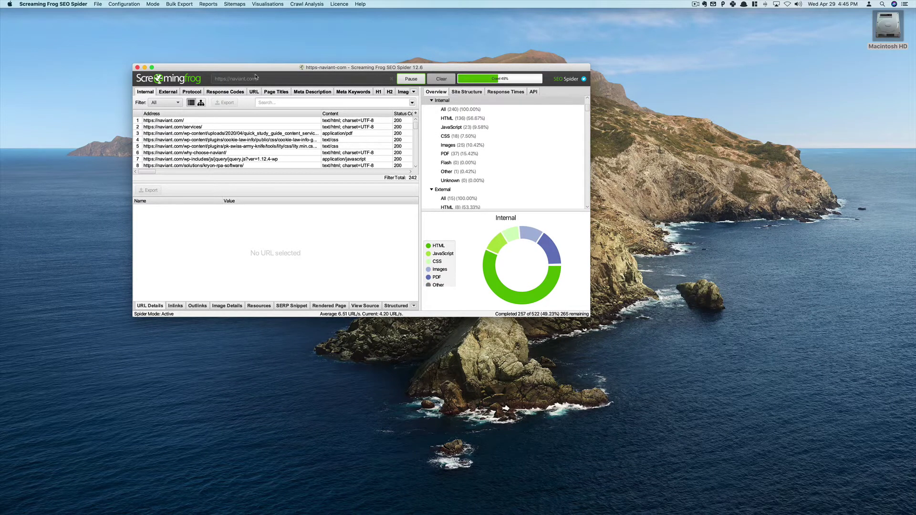
pyautogui.moveTo(239, 67); pyautogui.dragTo(158, 51)
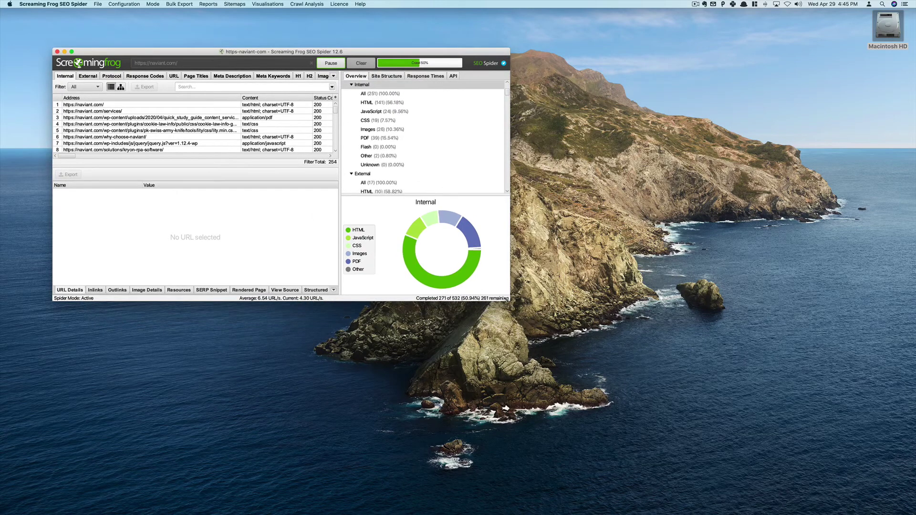
pyautogui.moveTo(496, 298); pyautogui.dragTo(760, 464)
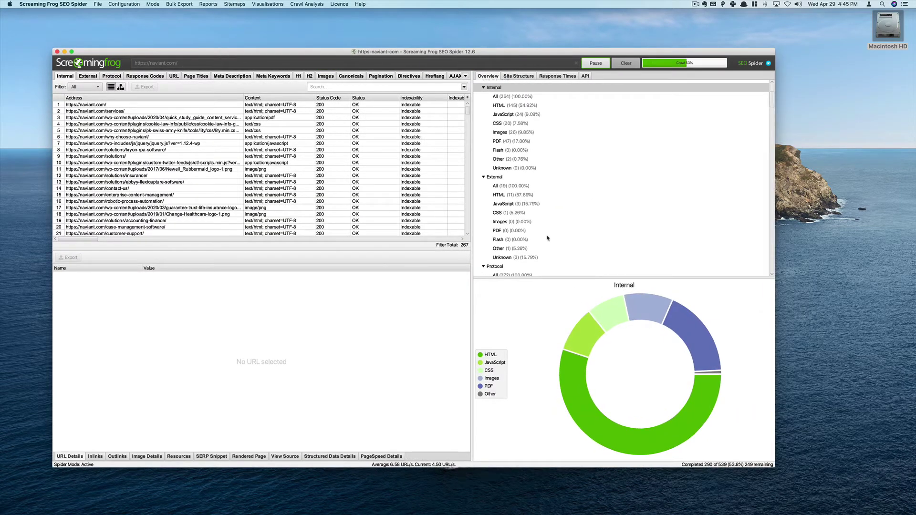
# Limit the crawl results to internal HTML pages and sort them by status code.
pyautogui.click(508, 195)
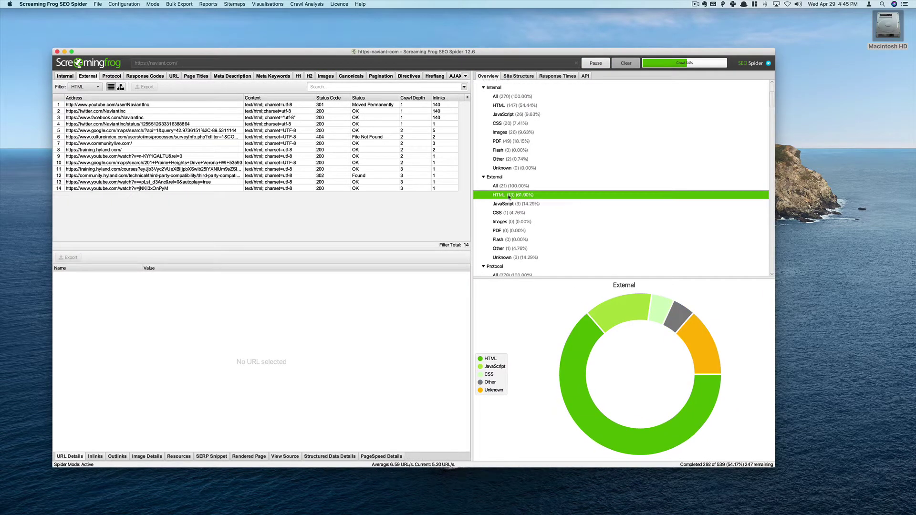
pyautogui.click(523, 106)
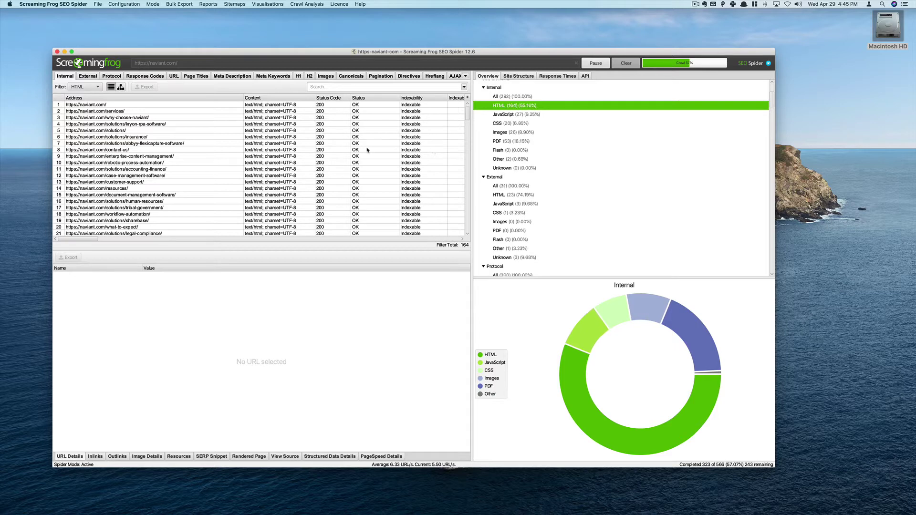
pyautogui.click(337, 99)
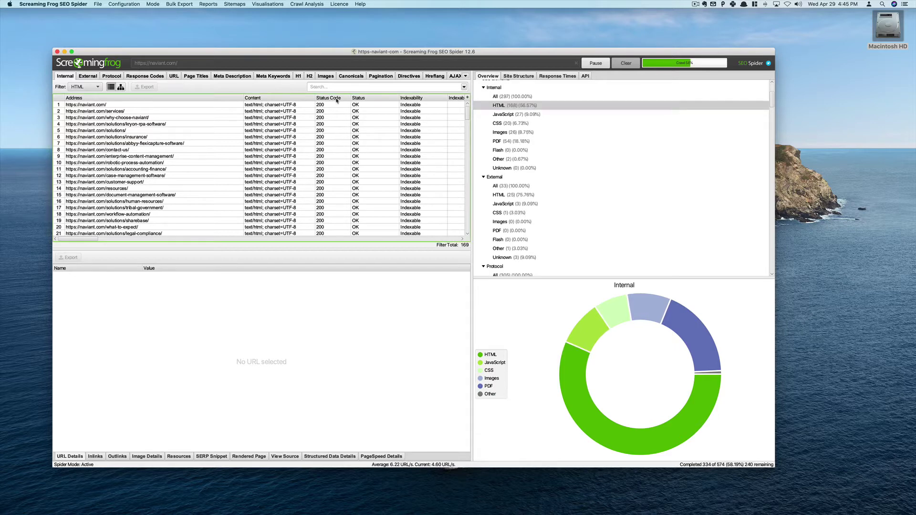
pyautogui.click(339, 99)
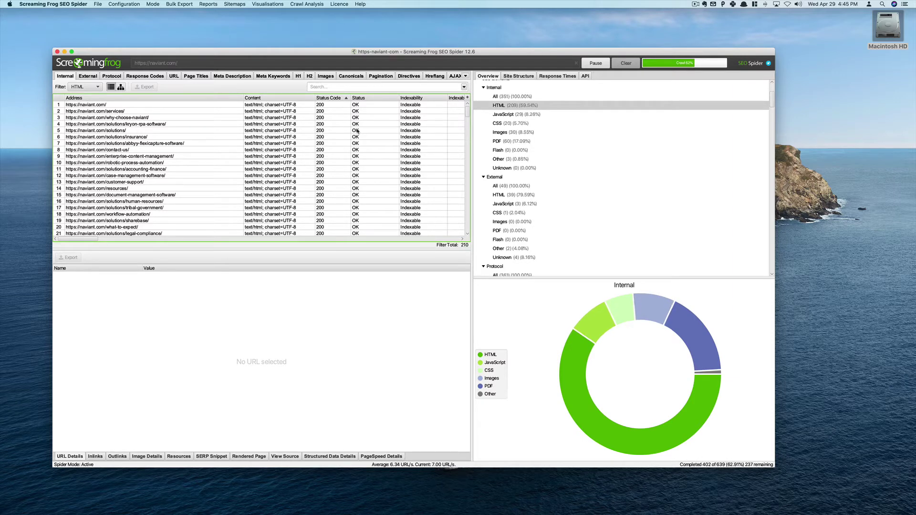
# Examine the URL details of the kryon-rpa-software page and the status codes of the crawled internal pages.
pyautogui.click(164, 124)
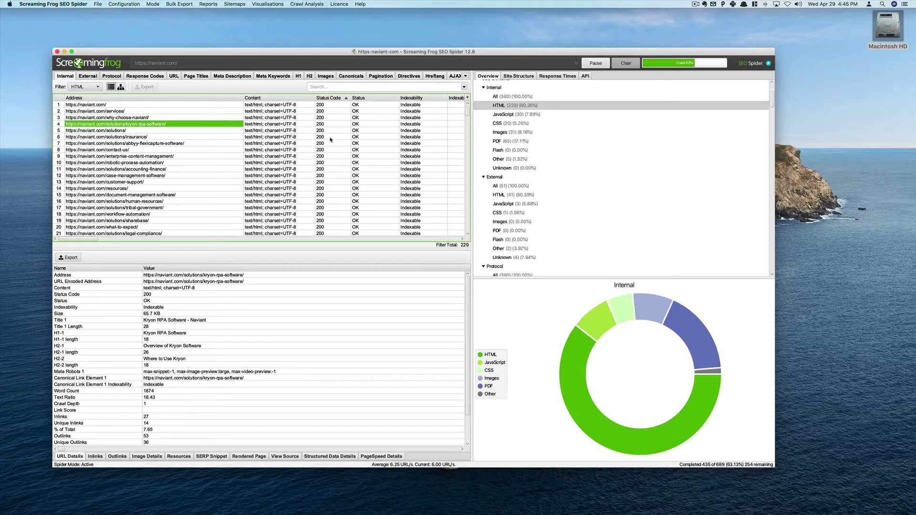
pyautogui.scroll(-2, 331, 139)
pyautogui.scroll(-5, 331, 139)
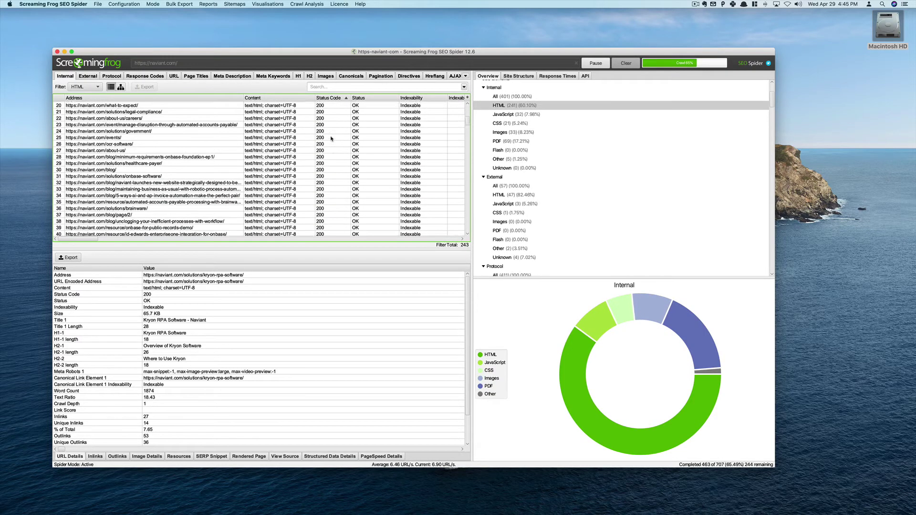
pyautogui.scroll(7, 331, 143)
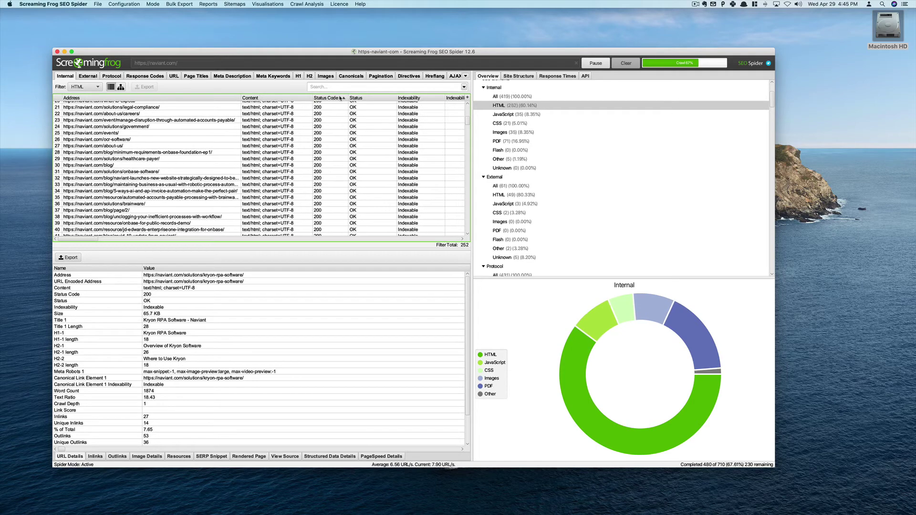
pyautogui.hscroll(1, 331, 126)
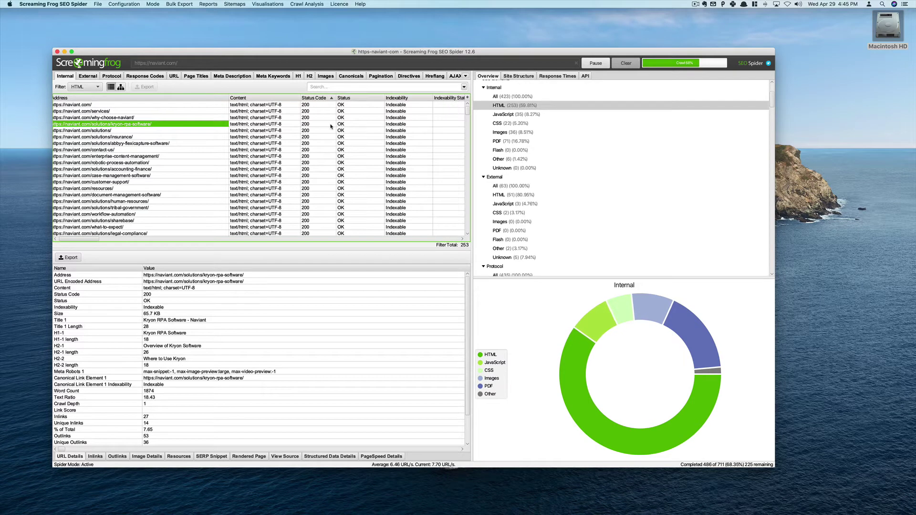
pyautogui.hscroll(-1, 330, 126)
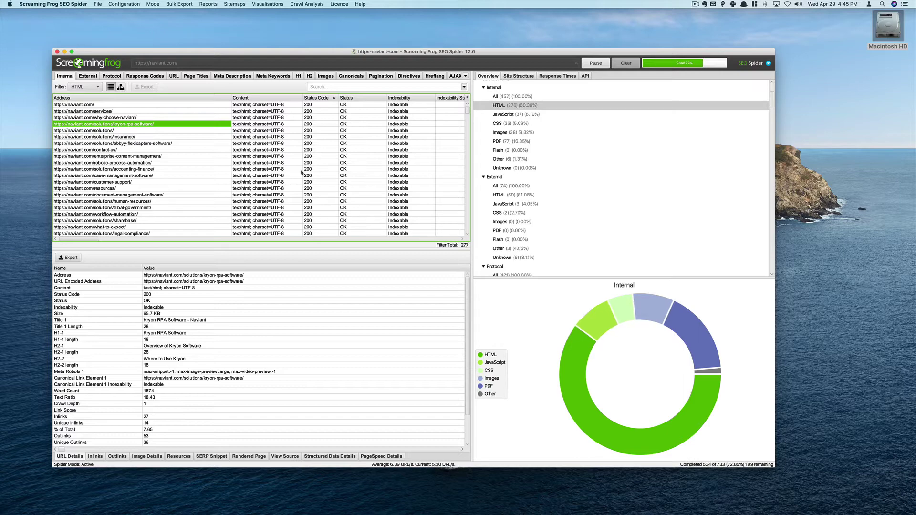
pyautogui.hotkey('ctrl', 'Right')
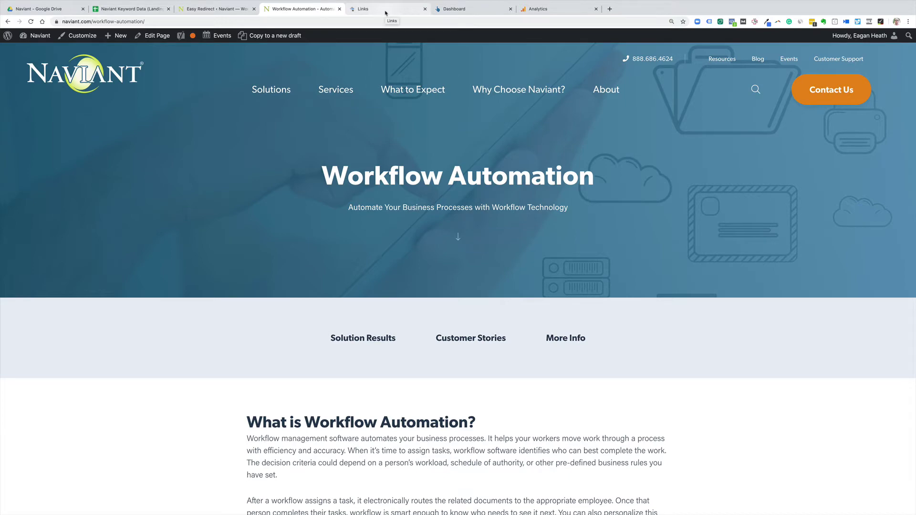
pyautogui.click(463, 9)
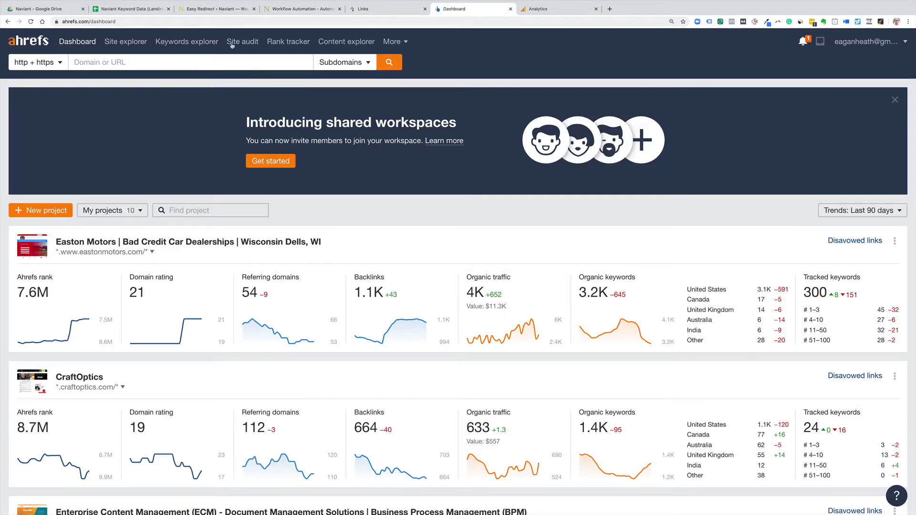
pyautogui.click(149, 64)
pyautogui.write('https://naviant.com/')
pyautogui.click(387, 66)
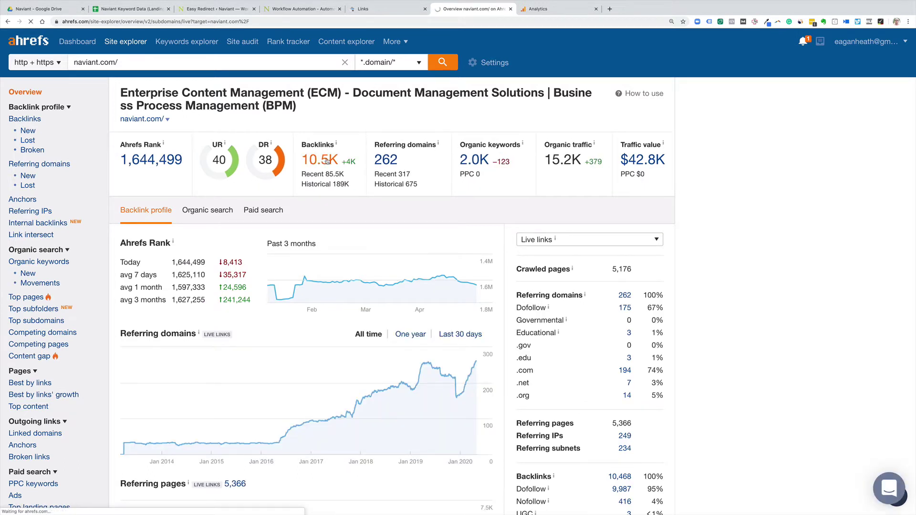
# Open the broken backlinks report for naviant.com and review the referring pages and their target URLs.
pyautogui.click(327, 161)
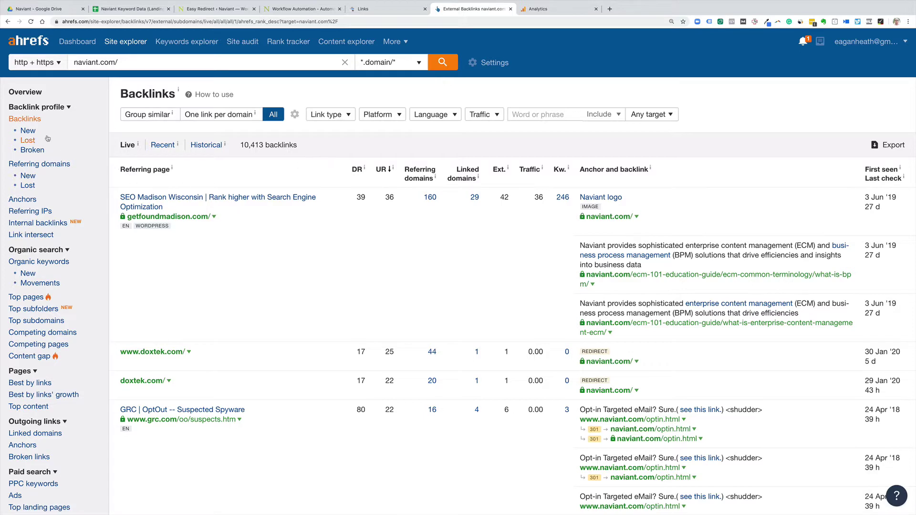
pyautogui.click(32, 150)
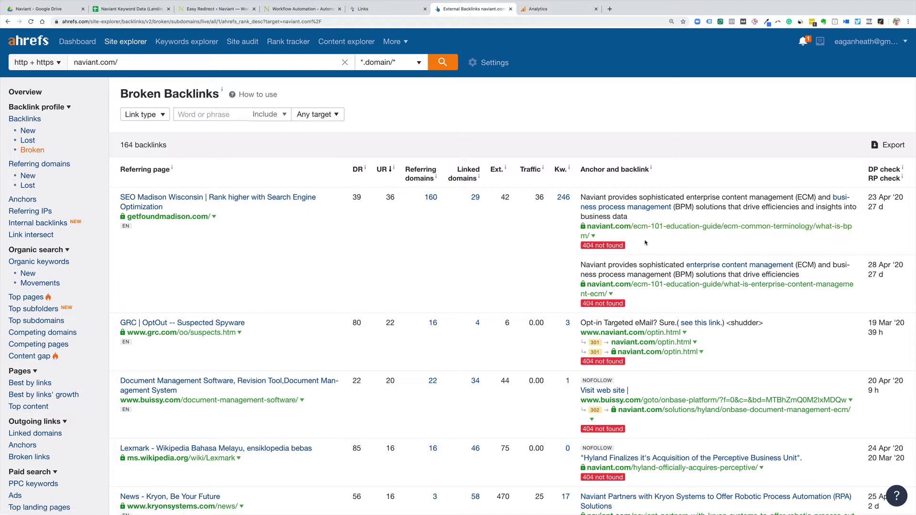
pyautogui.scroll(-1, 498, 254)
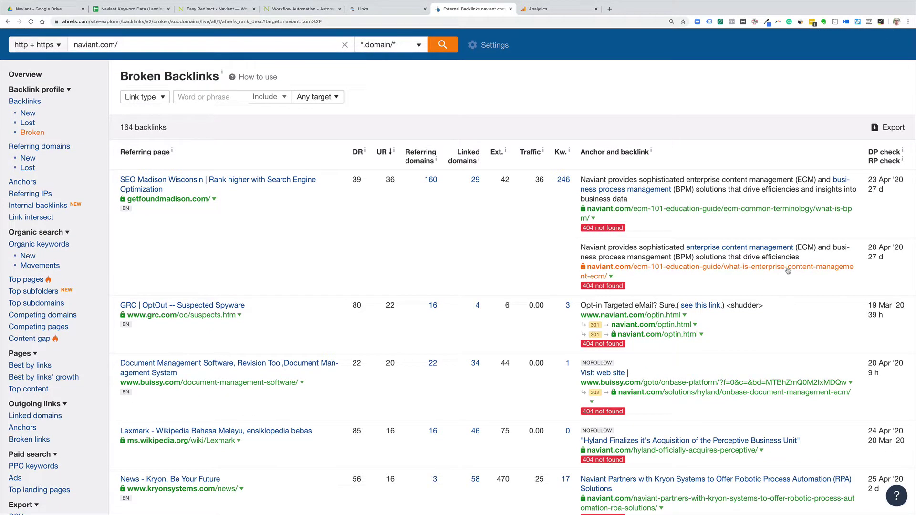
pyautogui.scroll(-3, 540, 265)
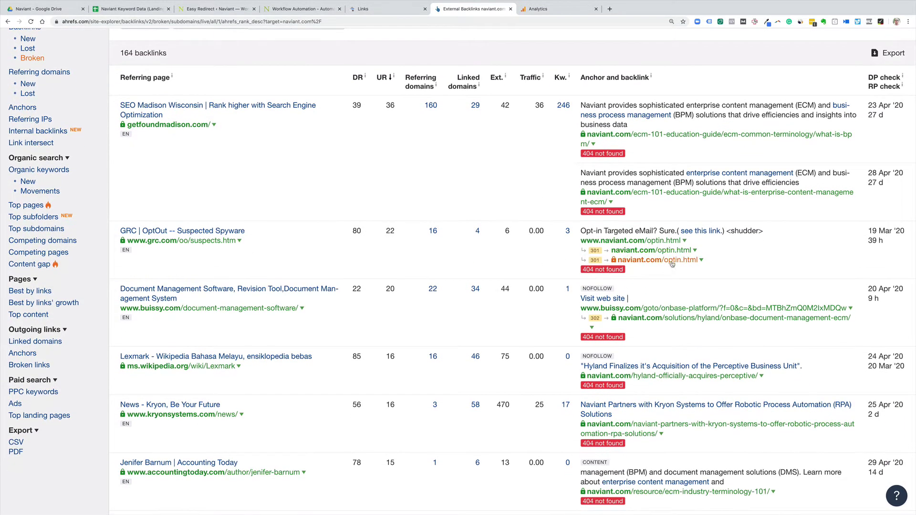
pyautogui.scroll(-2, 224, 248)
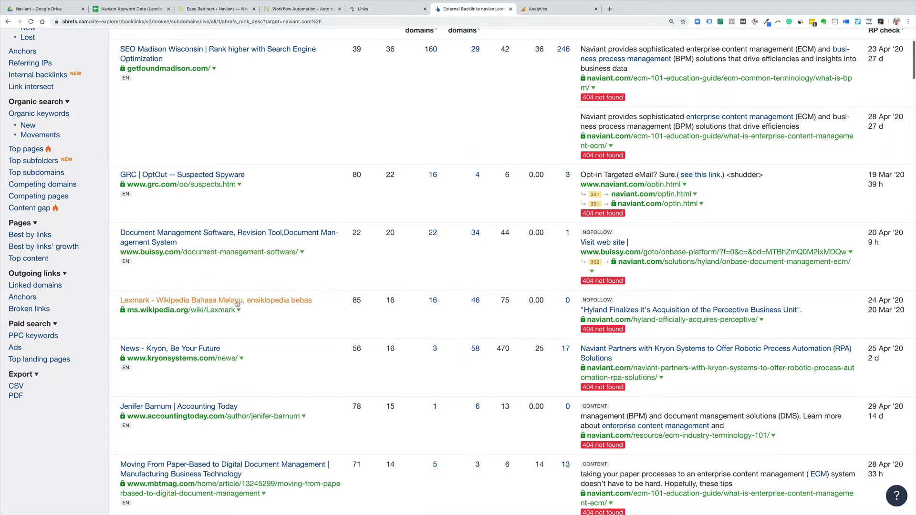
pyautogui.scroll(-1, 237, 304)
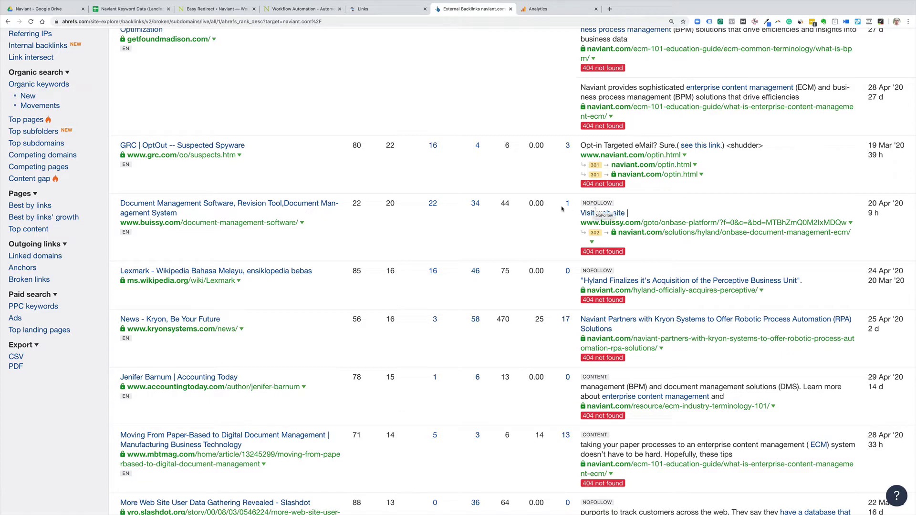
pyautogui.scroll(6, 562, 208)
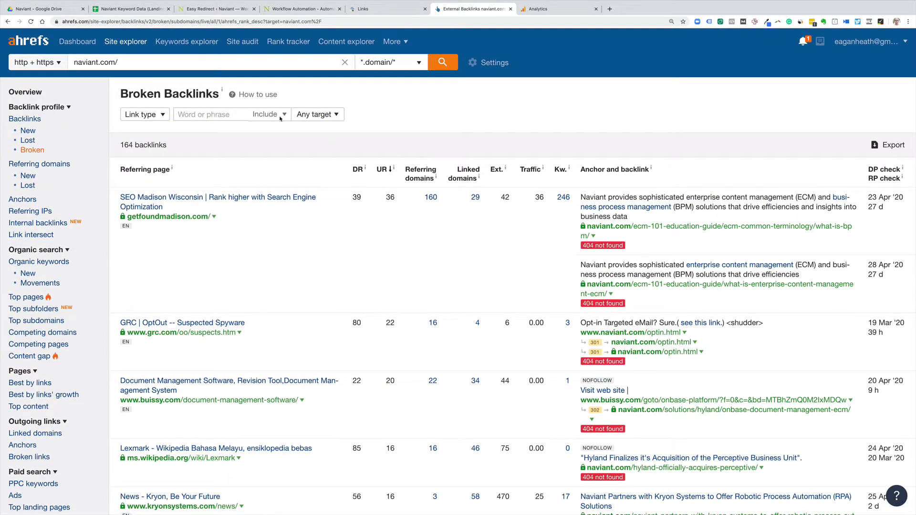
# Filter the broken backlinks to Dofollow links and export them with Quick export as a CSV for Microsoft Excel (UTF-16).
pyautogui.click(280, 118)
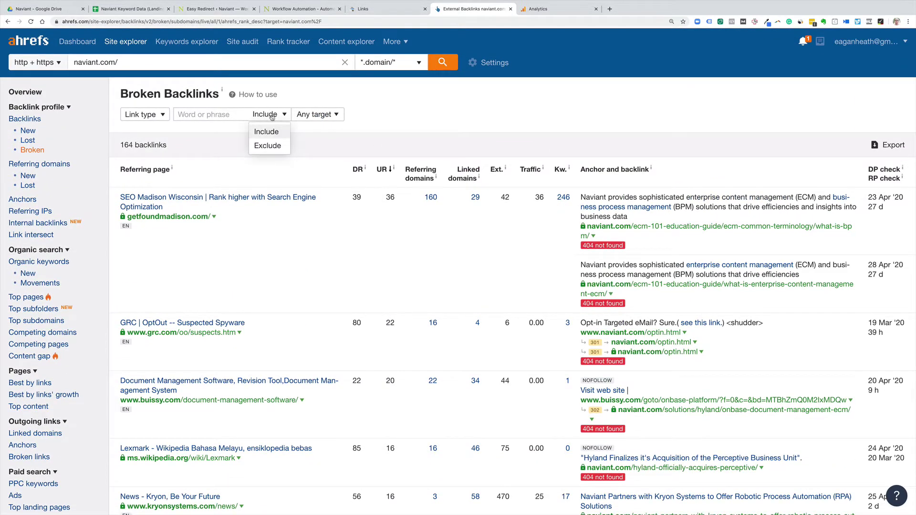
pyautogui.click(327, 116)
pyautogui.click(162, 115)
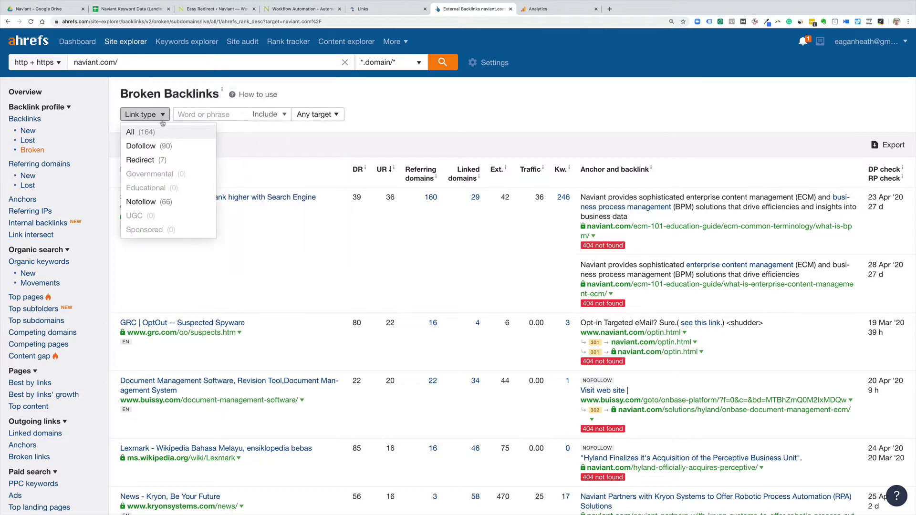
pyautogui.click(162, 146)
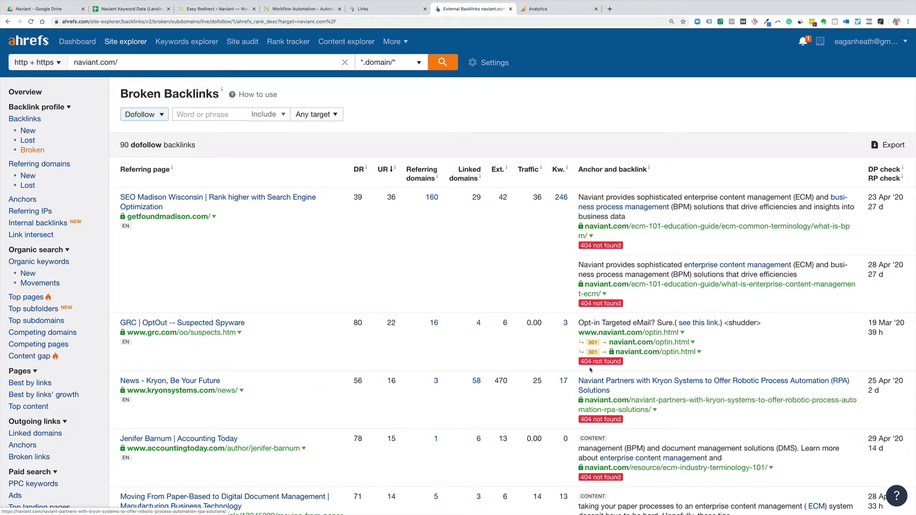
pyautogui.click(888, 145)
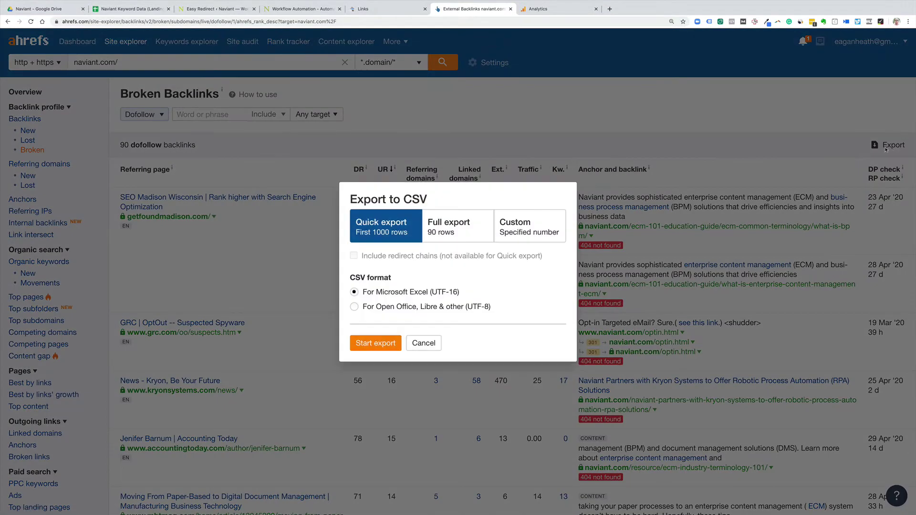
pyautogui.click(376, 343)
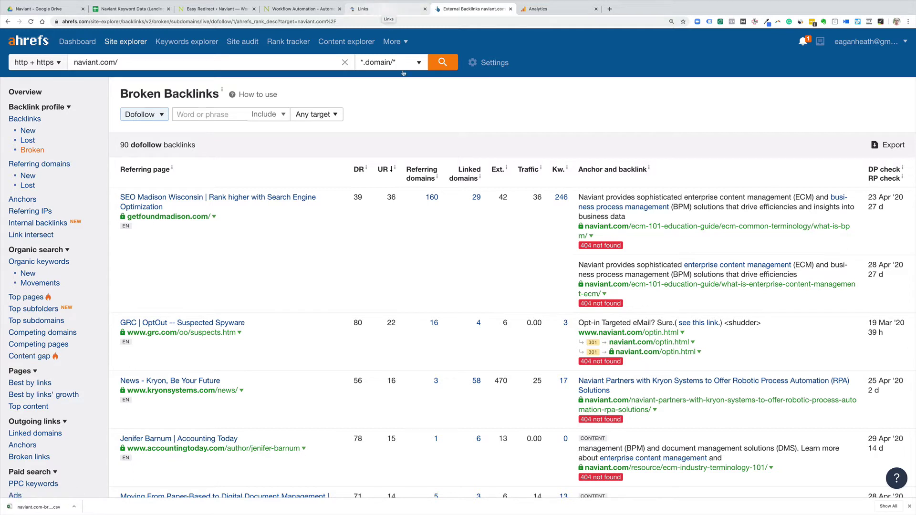
# Switch to Google Search Console and open the full list of top externally linked pages from naviant.com's Links report.
pyautogui.click(398, 11)
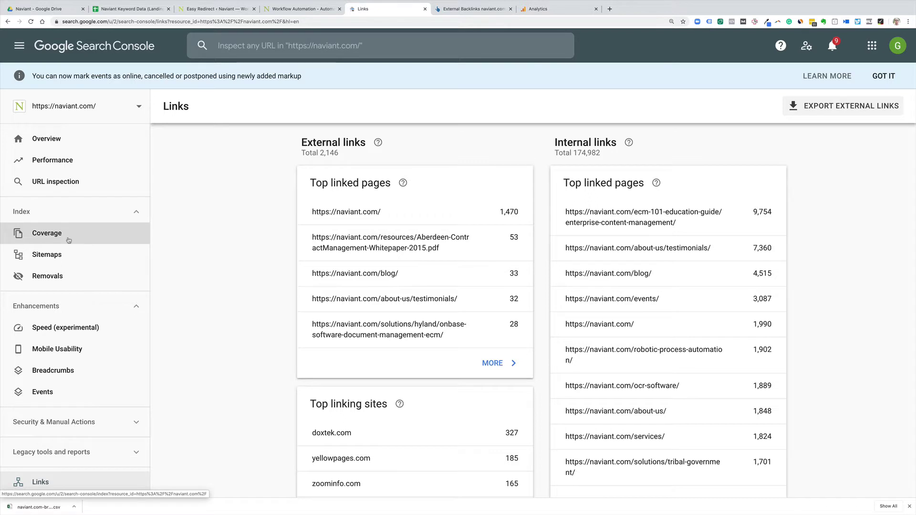
pyautogui.scroll(-3, 62, 286)
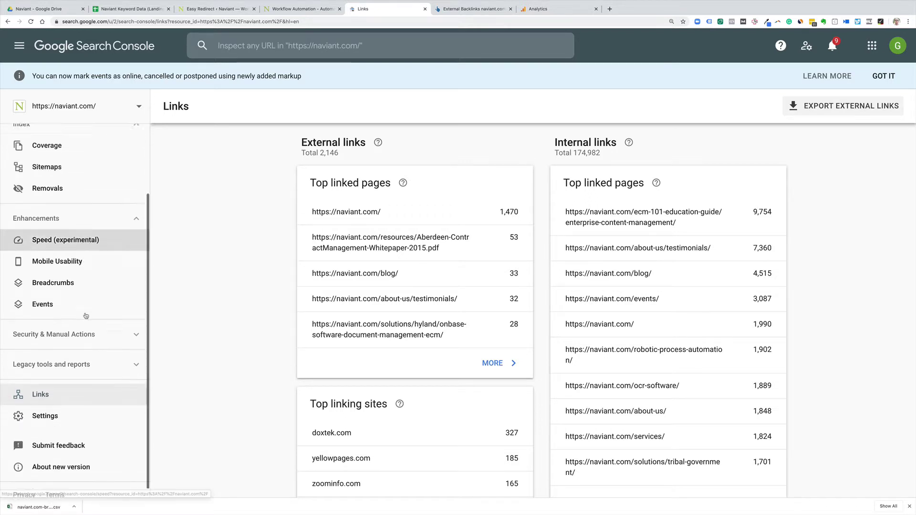
pyautogui.click(46, 386)
pyautogui.scroll(-3, 43, 386)
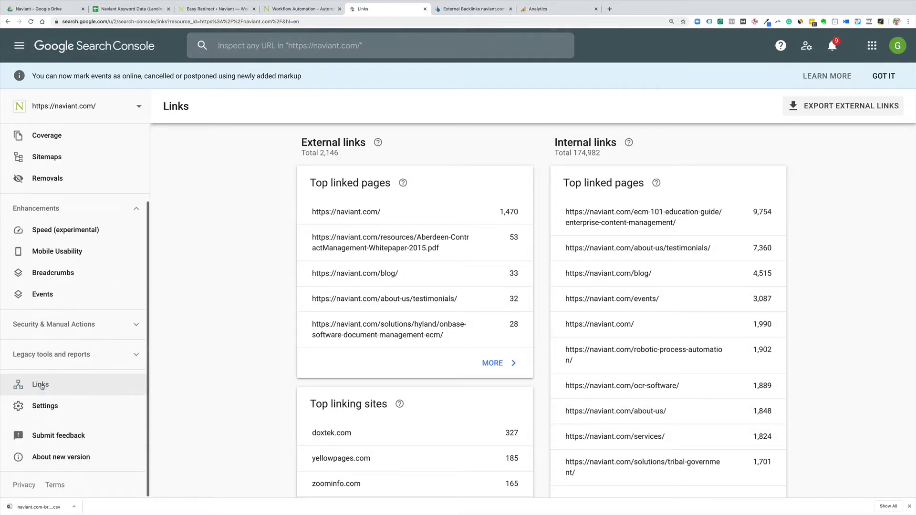
pyautogui.moveTo(401, 182)
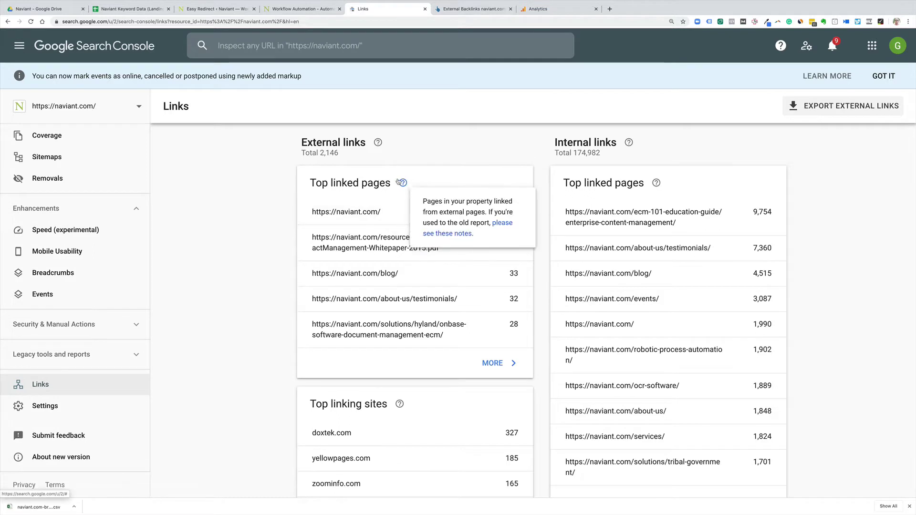
pyautogui.moveTo(378, 144)
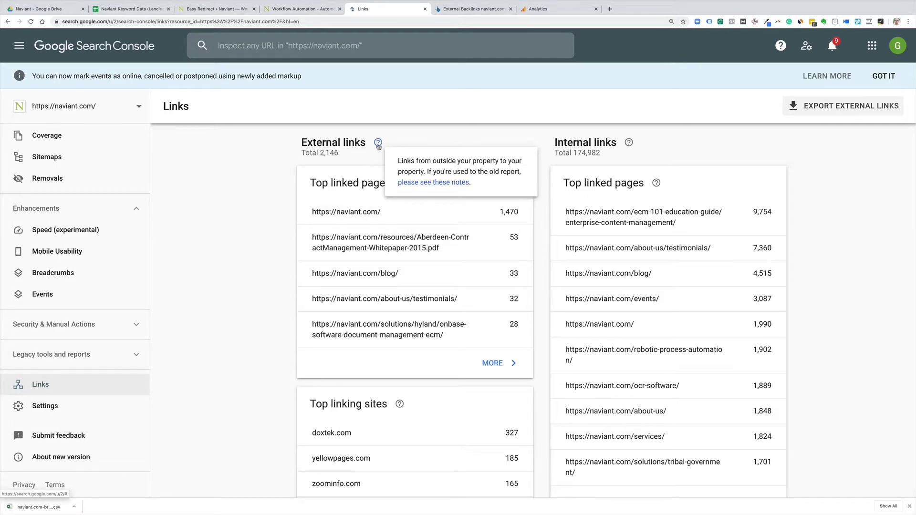
pyautogui.click(492, 363)
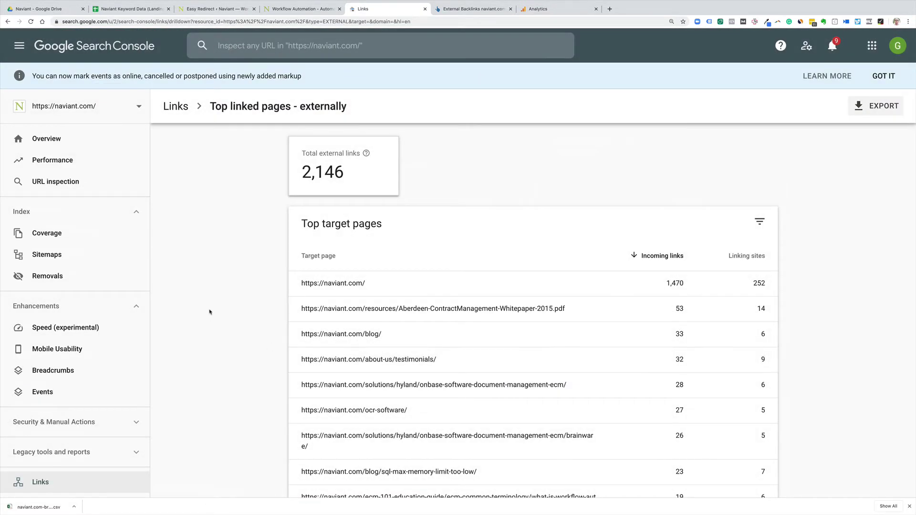
pyautogui.scroll(-1, 220, 290)
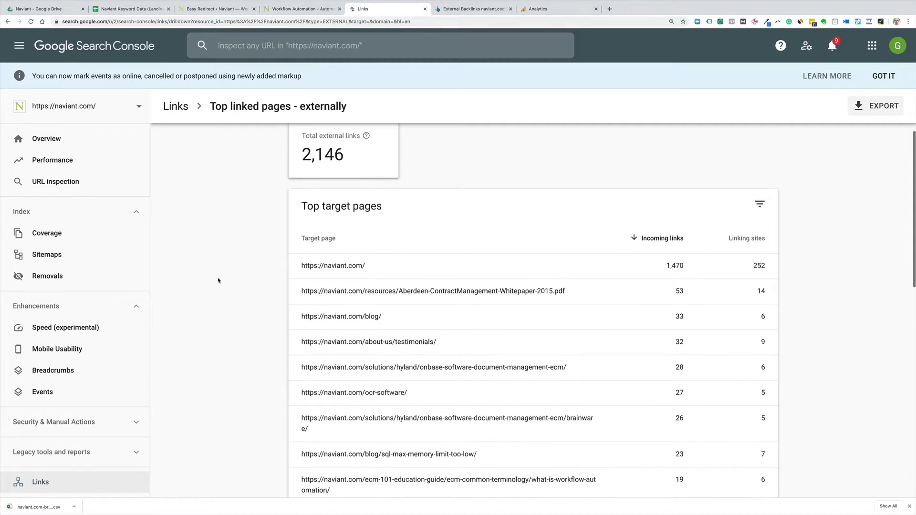
# Open the live /about-us/testimonials/ page from the top target pages list to check it, and return to the report.
pyautogui.scroll(-1, 218, 280)
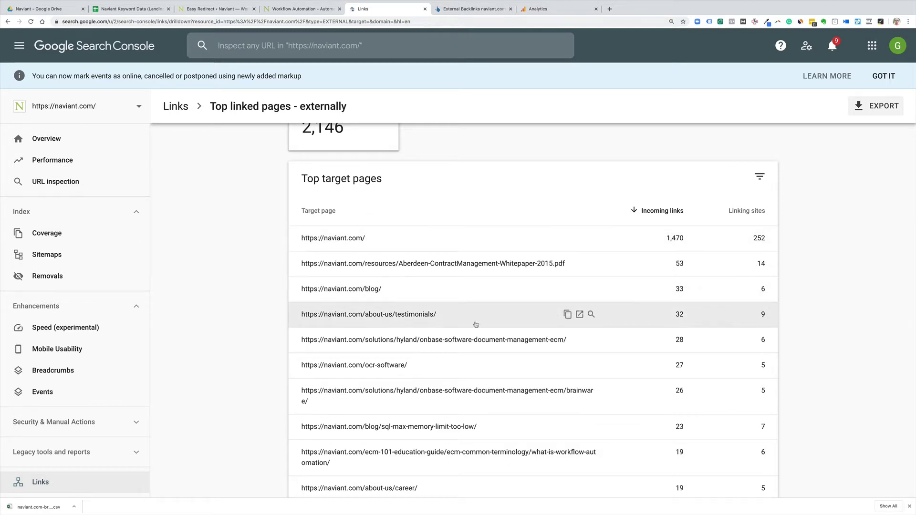
pyautogui.click(580, 315)
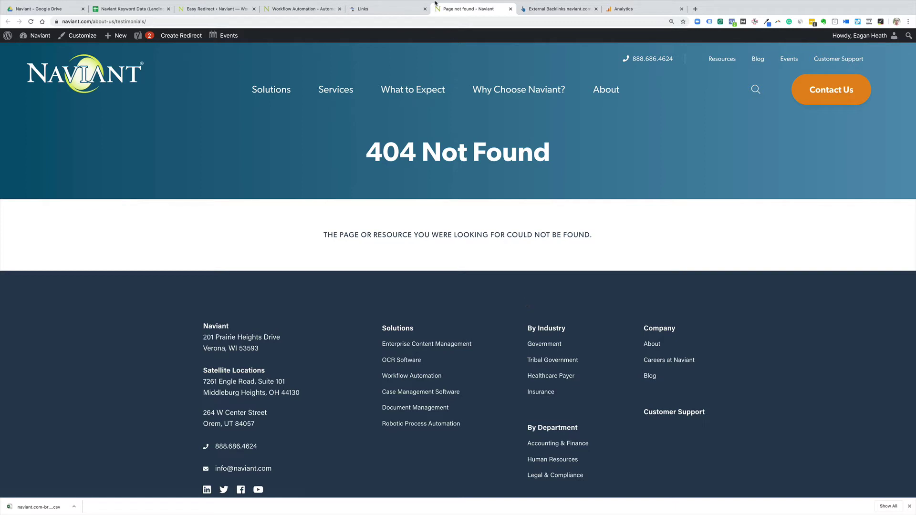
pyautogui.click(403, 10)
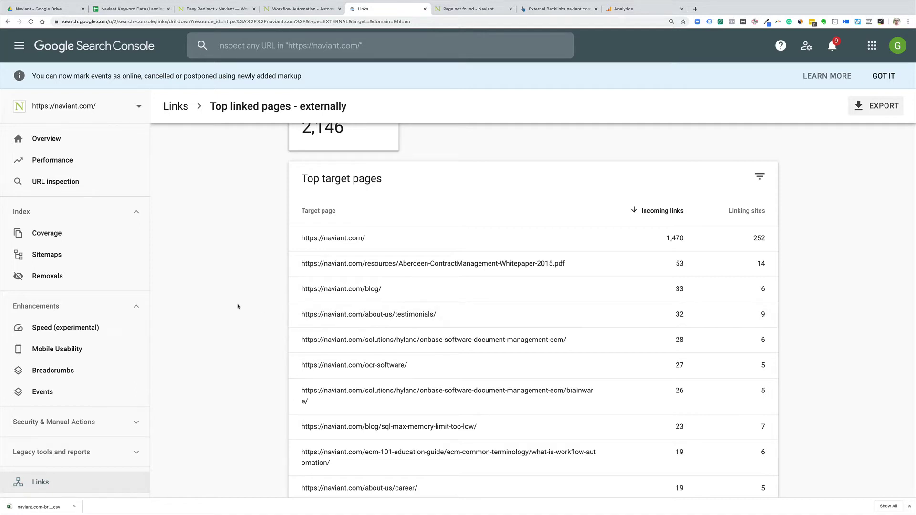
# View the export formats offered for the top externally linked pages report, and dismiss them without exporting.
pyautogui.scroll(1, 239, 304)
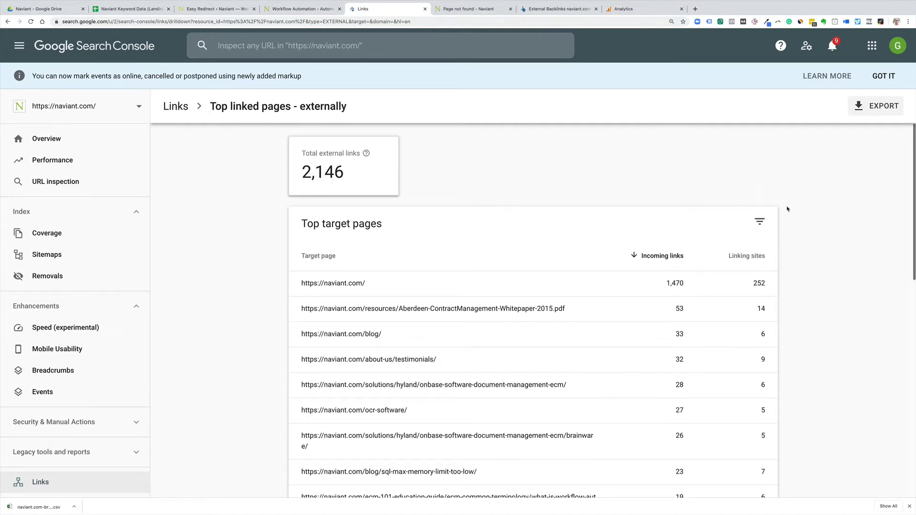
pyautogui.click(875, 106)
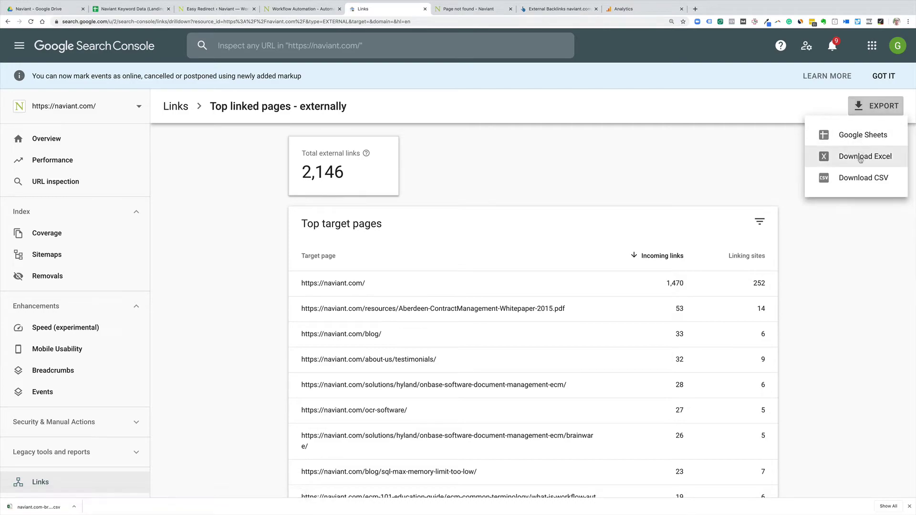
pyautogui.click(720, 173)
# Switch to Screaming Frog, sort the internal HTML URLs by descending status code, and select the 404 URL /ecm/strategic-planning-objective/.
pyautogui.hotkey('ctrl', 'Left')
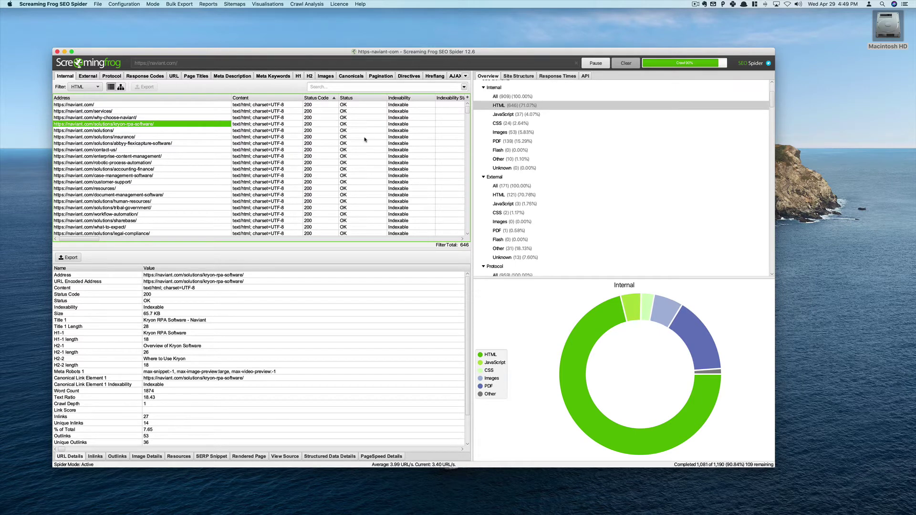
pyautogui.click(334, 98)
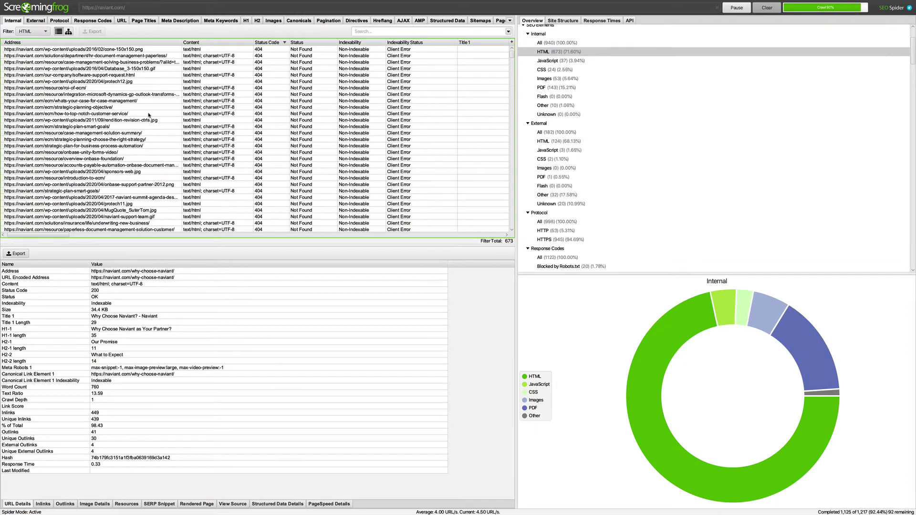
pyautogui.click(124, 109)
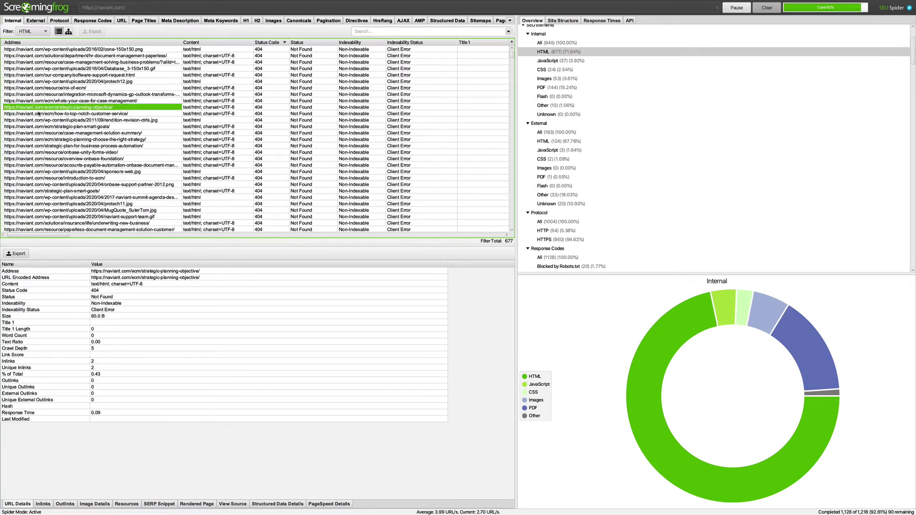
pyautogui.hscroll(1, 123, 110)
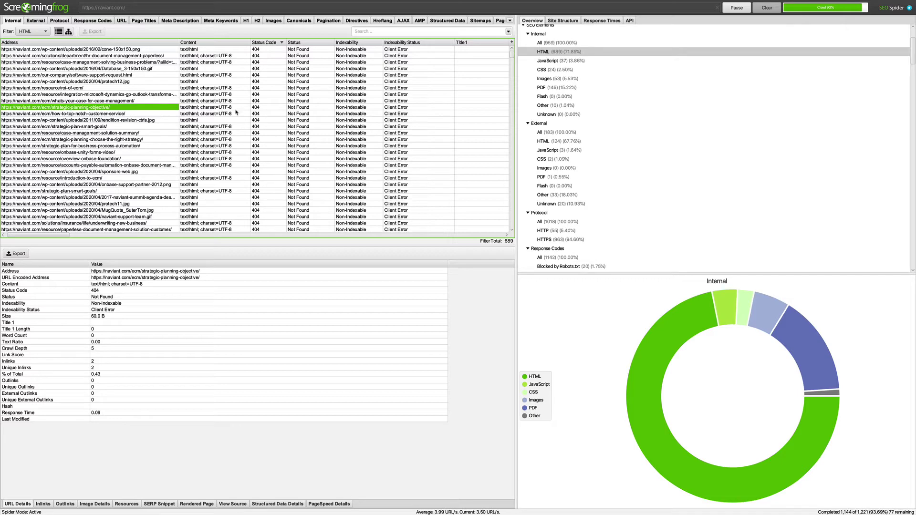
# Show the selected 404 URL's inlinks and open the linking page /blog/strategic-plan-for-business-process-automation/ in the browser.
pyautogui.click(43, 504)
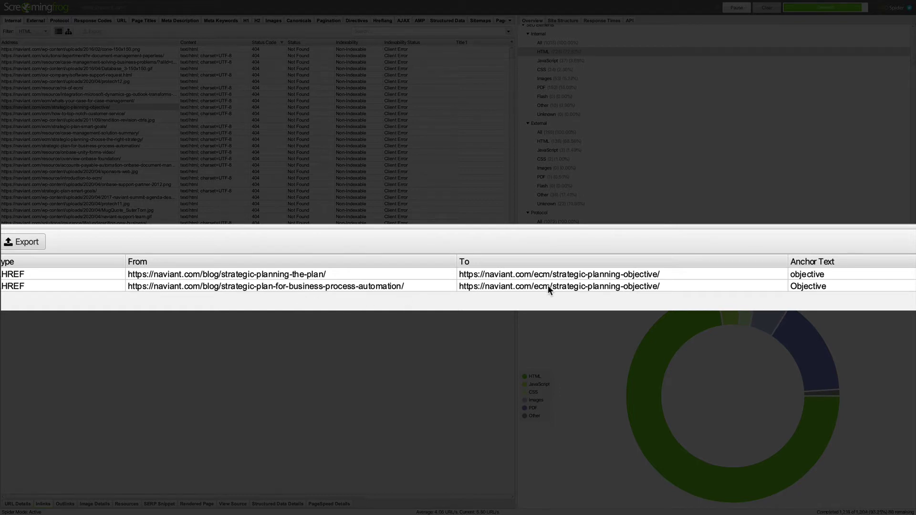
pyautogui.click(374, 285)
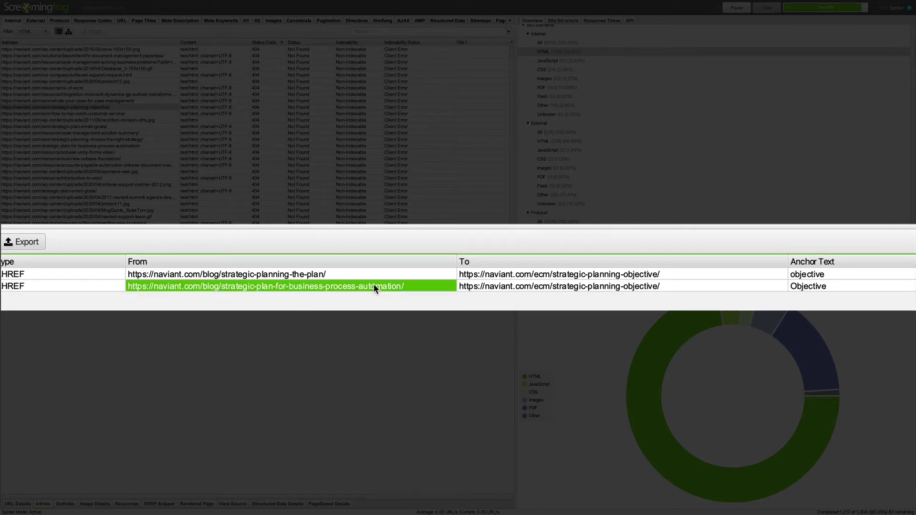
pyautogui.rightClick(373, 285)
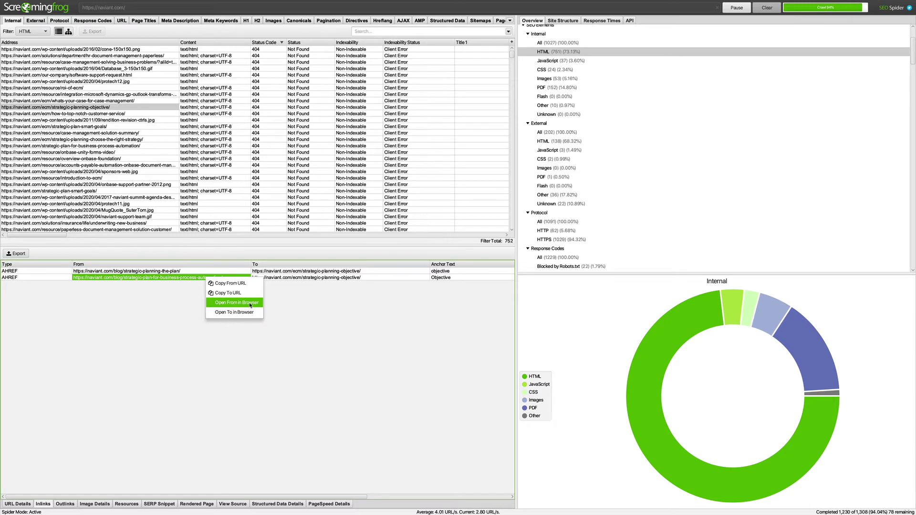
pyautogui.click(248, 305)
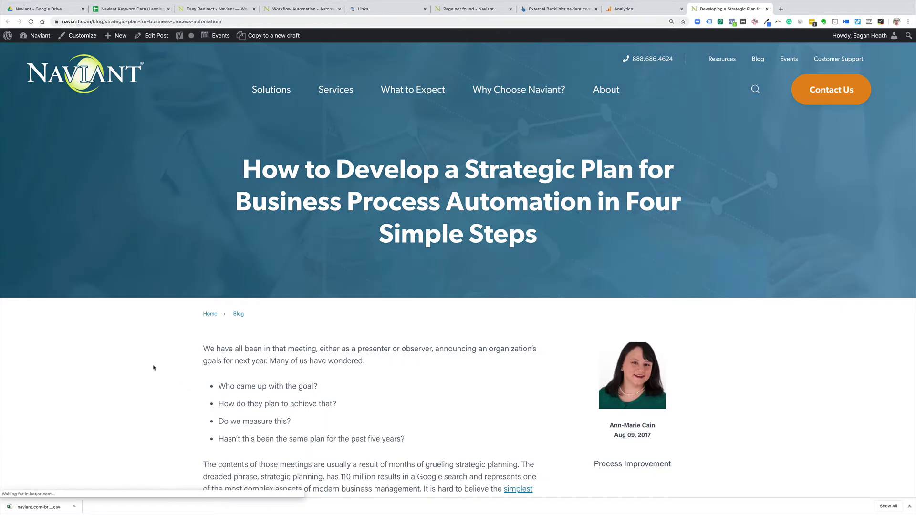
# Run Check My Links on the blog post, with its Four Concepts of Strategic Planning section in view.
pyautogui.scroll(-3, 153, 366)
pyautogui.scroll(-10, 150, 356)
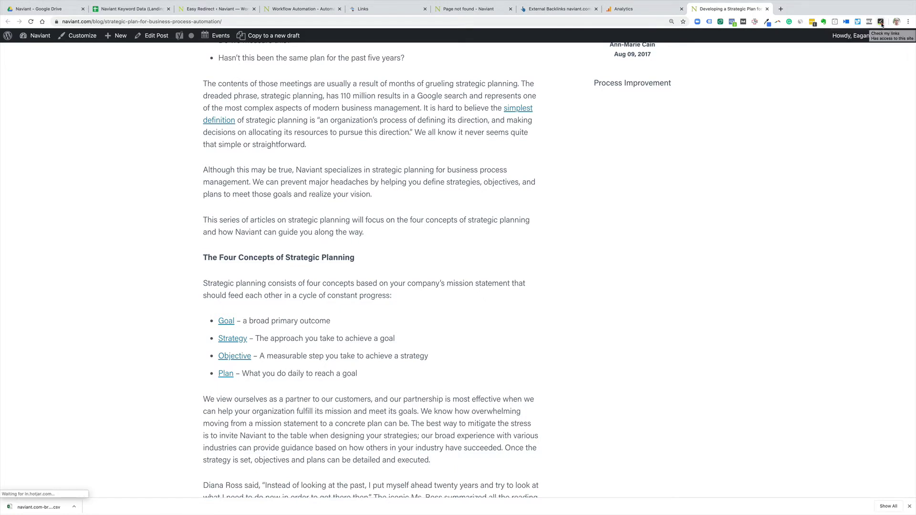
pyautogui.click(881, 23)
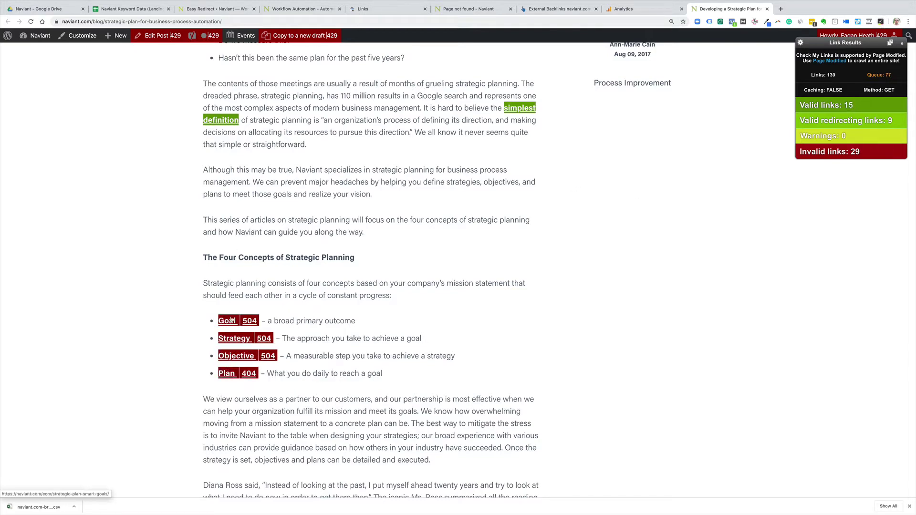
# Check the broken inlink's anchor text in Screaming Frog, test the matching Objective link in the blog post, and return to the post.
pyautogui.press('super+Tab')
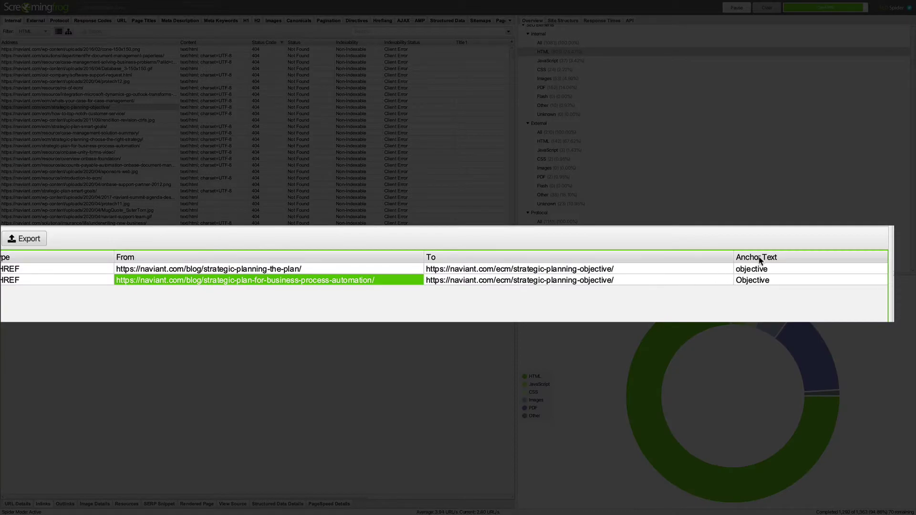
pyautogui.press('super+Tab')
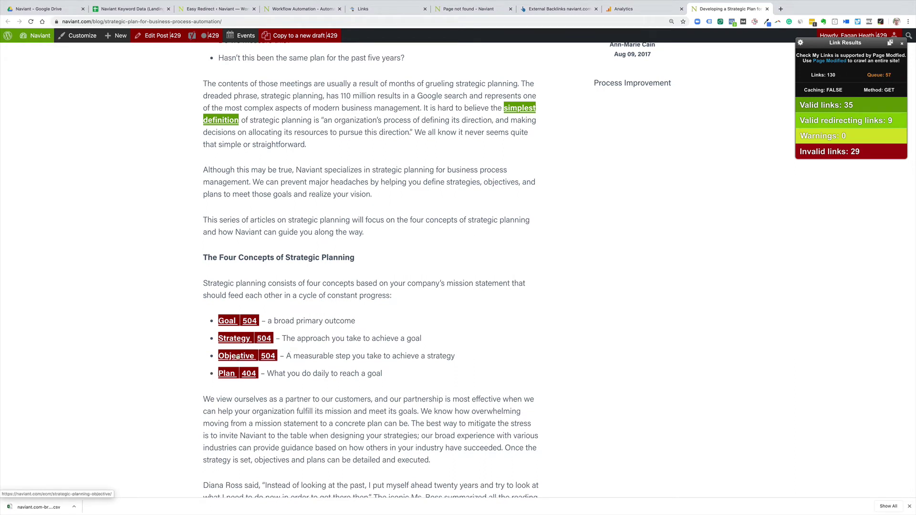
pyautogui.click(238, 357)
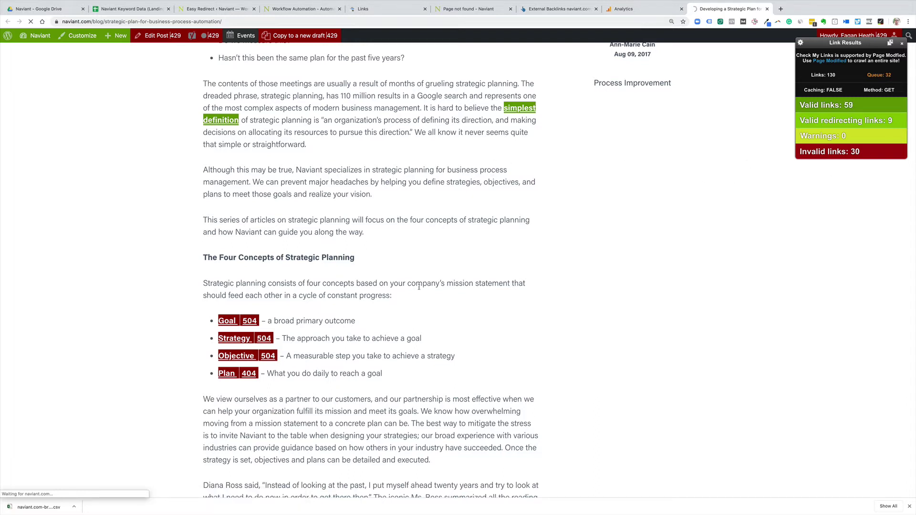
pyautogui.click(237, 358)
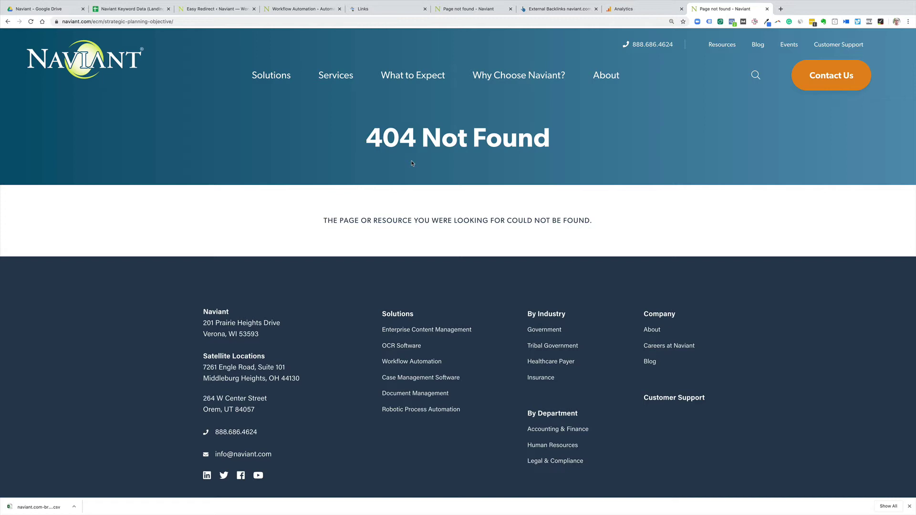
pyautogui.hotkey('alt', 'Left')
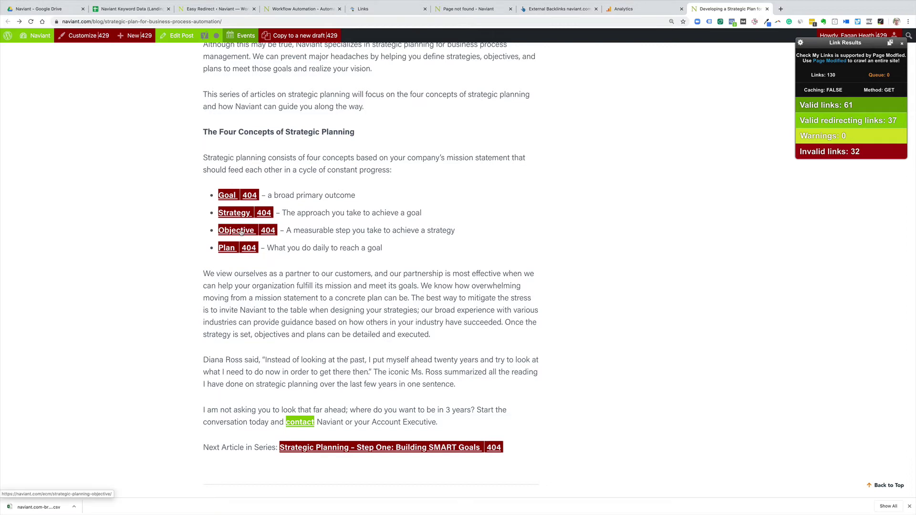
# Review the dofollow broken backlinks in Ahrefs again, along with the open testimonials page and strategic plan blog post.
pyautogui.click(557, 9)
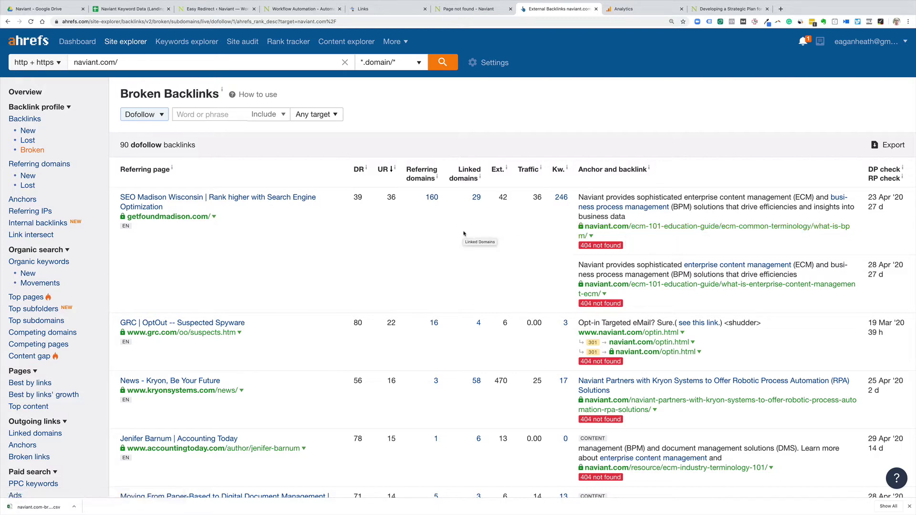
pyautogui.scroll(-3, 334, 241)
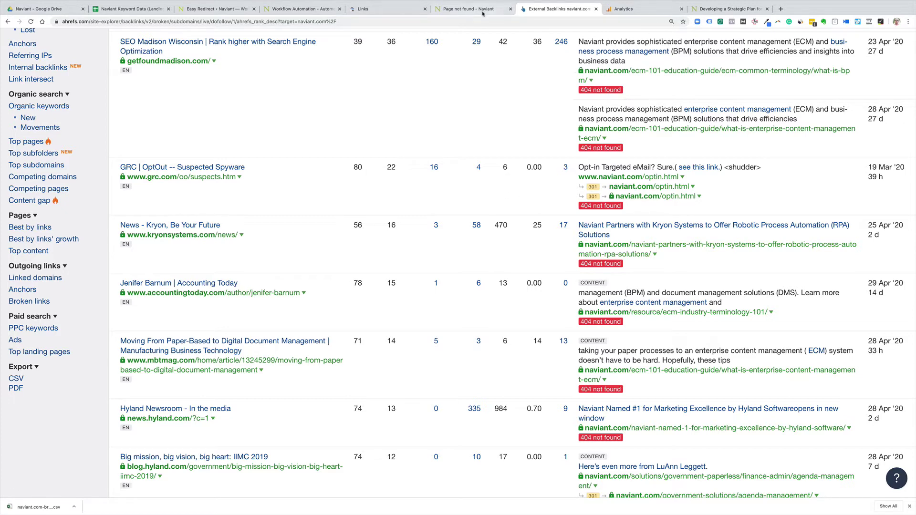
pyautogui.click(467, 9)
pyautogui.click(730, 9)
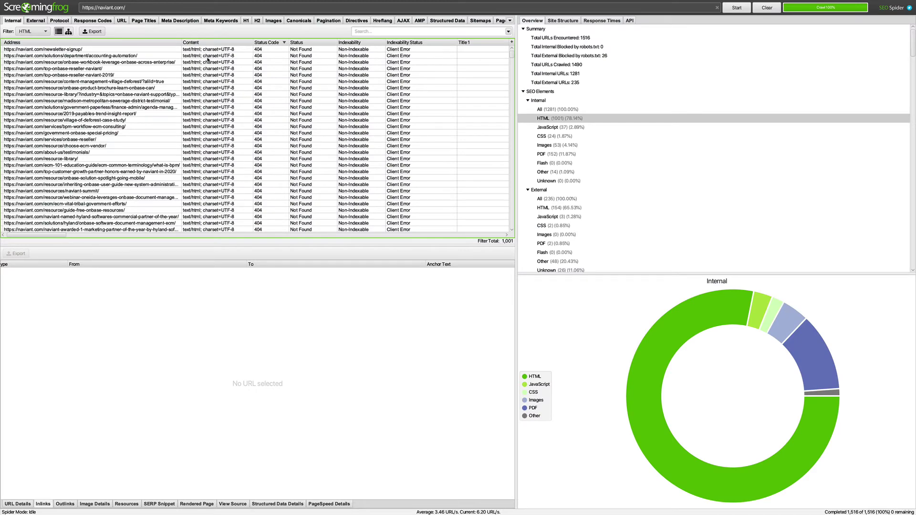
# Switch to Screaming Frog and inspect the inlinks of the 404 URLs /services/onbase-reseller/ and /resources/naviant-summit/.
pyautogui.click(123, 139)
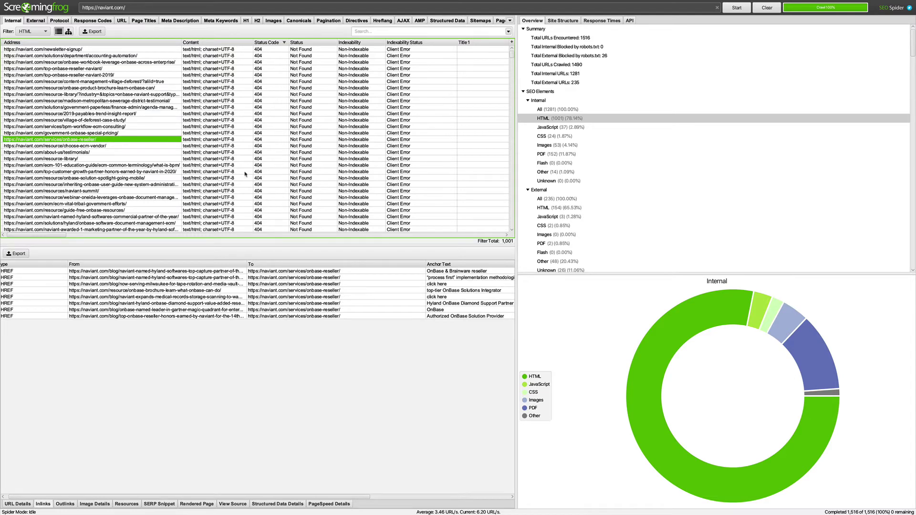
pyautogui.click(135, 190)
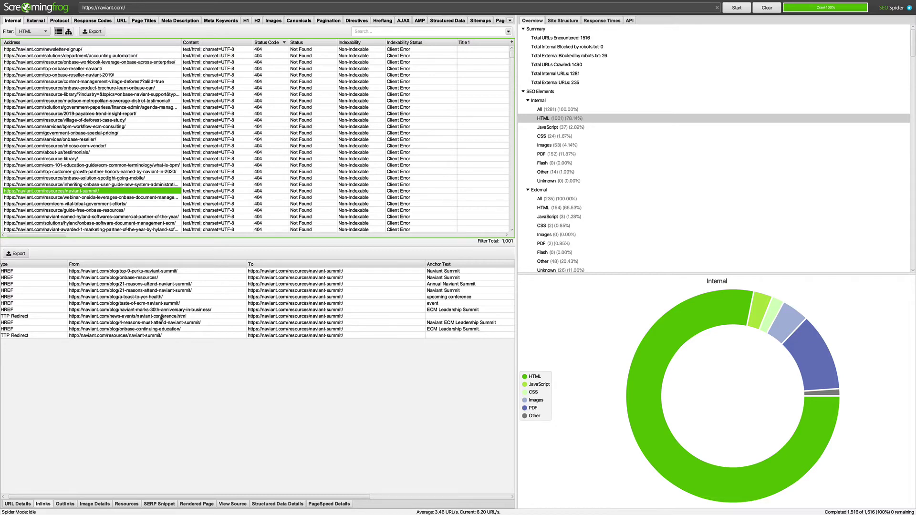
# Bulk export all inlinks from the crawl as all_inlinks.csv in the Downloads folder.
pyautogui.moveTo(109, 3)
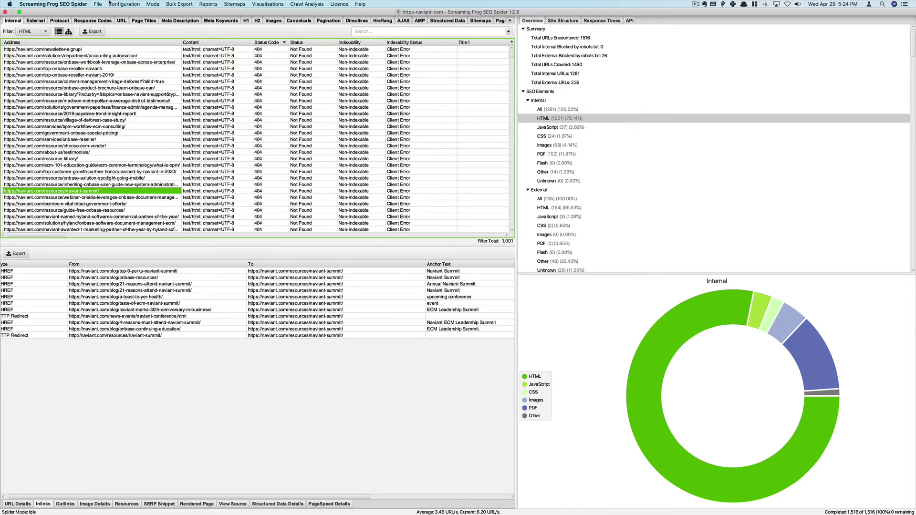
pyautogui.click(179, 4)
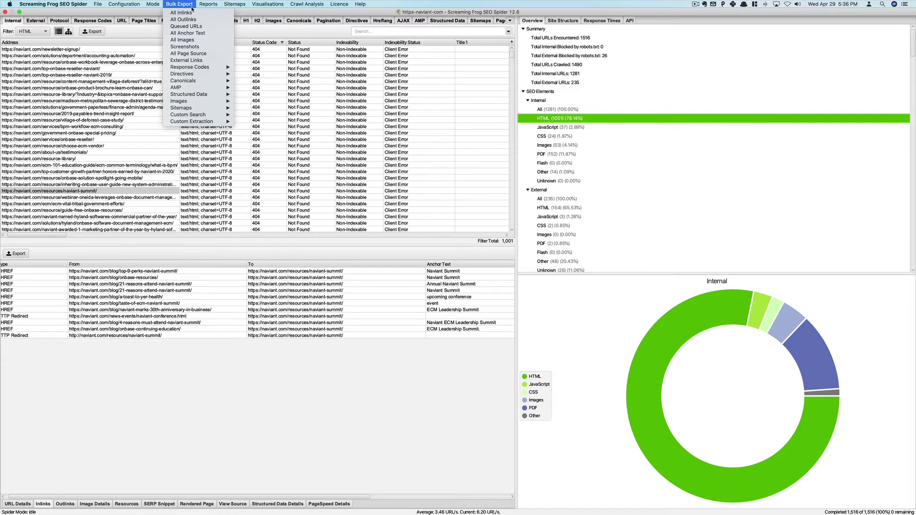
pyautogui.click(195, 13)
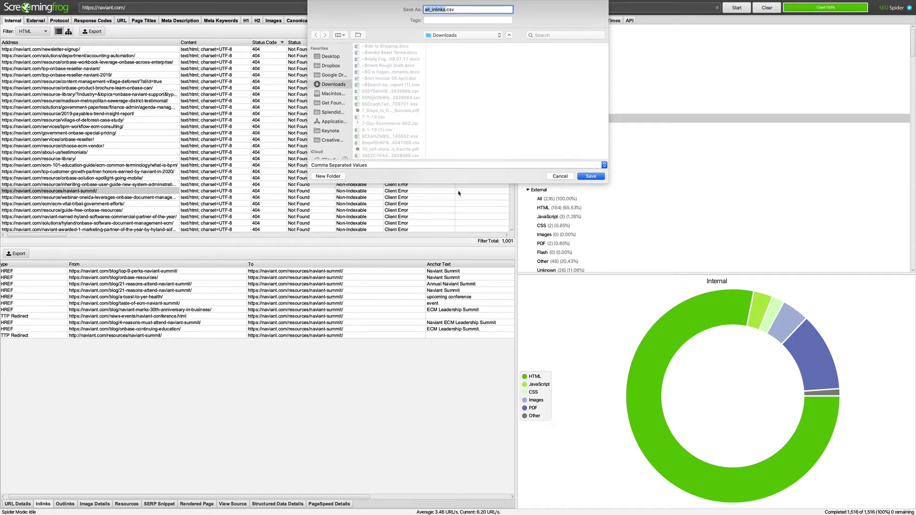
pyautogui.click(592, 176)
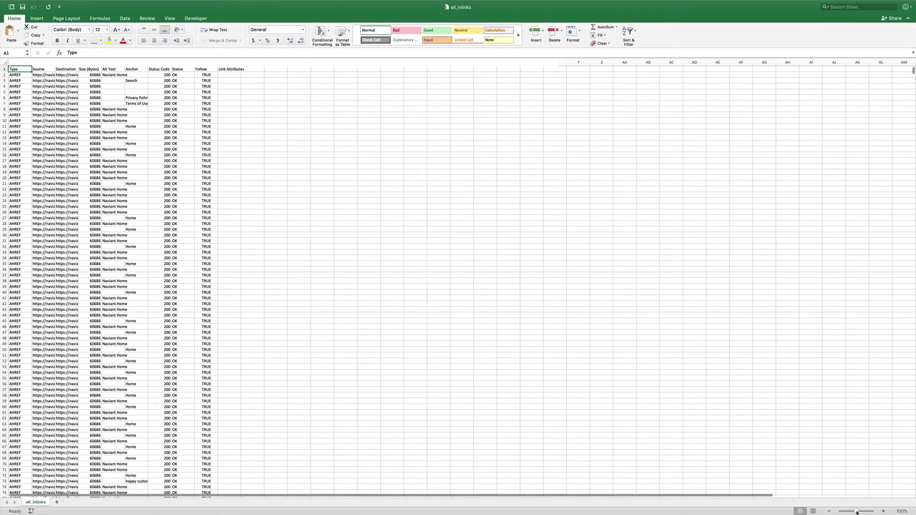
# In the exported all_inlinks sheet in Excel, widen the Source and Destination columns to show the full URLs.
pyautogui.moveTo(856, 512); pyautogui.dragTo(866, 512)
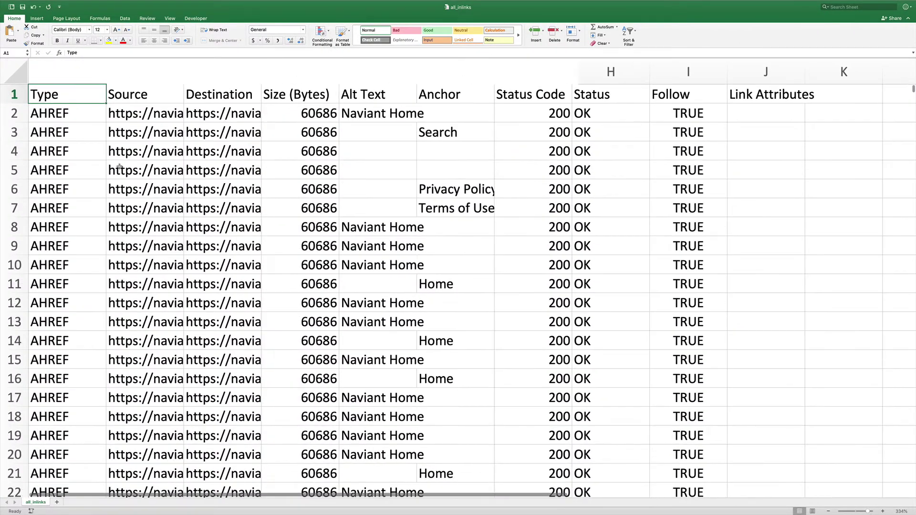
pyautogui.click(119, 167)
pyautogui.moveTo(184, 82); pyautogui.dragTo(493, 101)
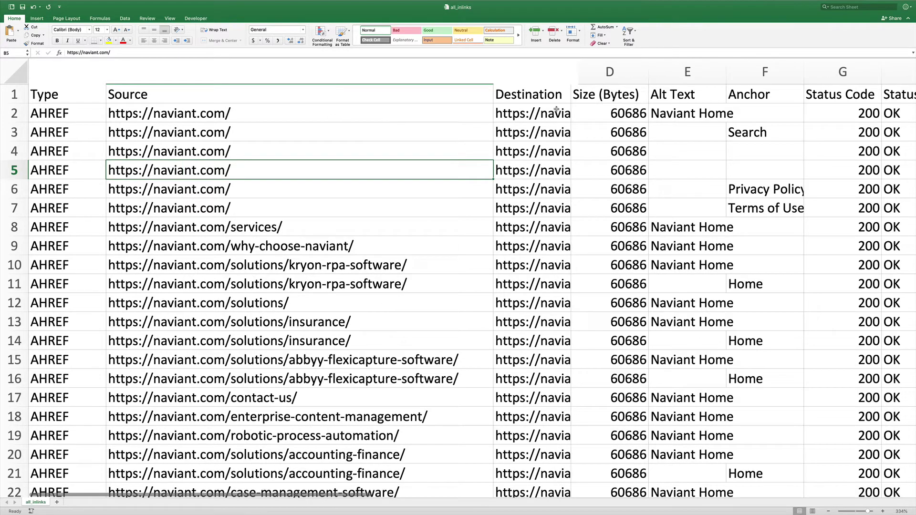
pyautogui.moveTo(571, 80); pyautogui.dragTo(817, 136)
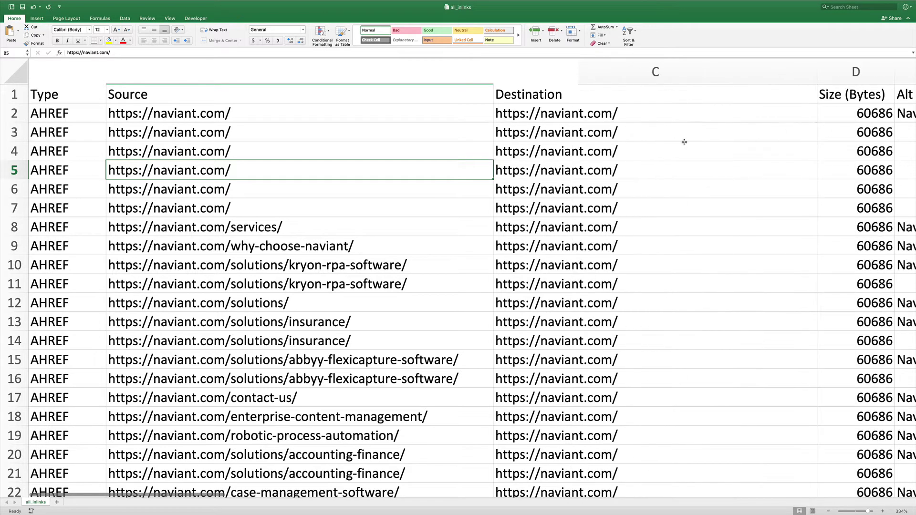
# Add filters to the header row of the all_inlinks sheet, from Type through Link Attributes.
pyautogui.click(375, 112)
pyautogui.press('Right')
pyautogui.press('Right')
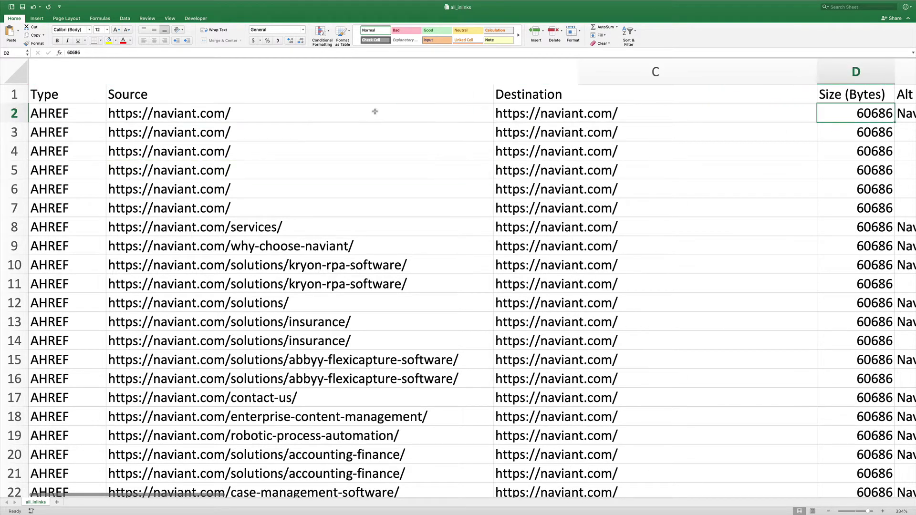
pyautogui.press('Left')
pyautogui.press('Up')
pyautogui.press('Left')
pyautogui.press('Left')
pyautogui.hotkey('ctrl', 'shift', 'Right')
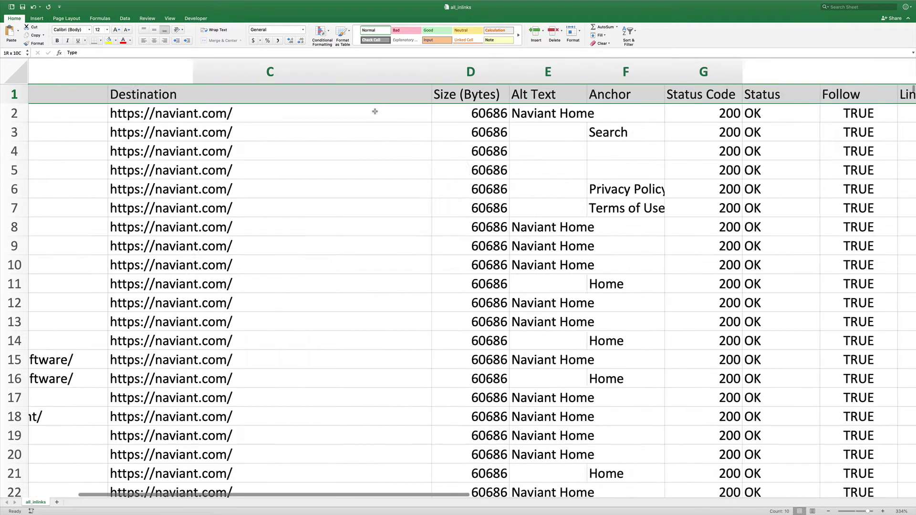
pyautogui.click(629, 32)
pyautogui.click(641, 74)
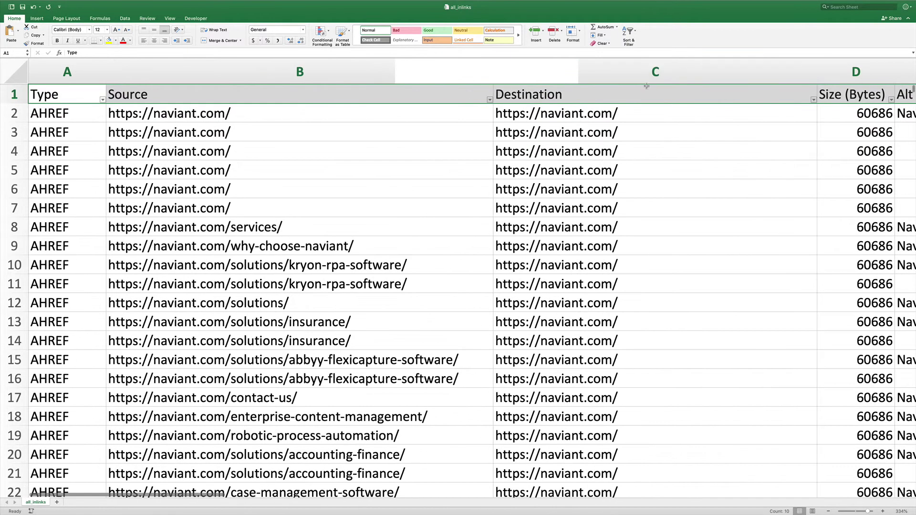
# Filter the Status Code column of the all_inlinks sheet to show only 404 rows.
pyautogui.click(645, 92)
pyautogui.press('Right')
pyautogui.press('Right')
pyautogui.press('Right')
pyautogui.press('Right')
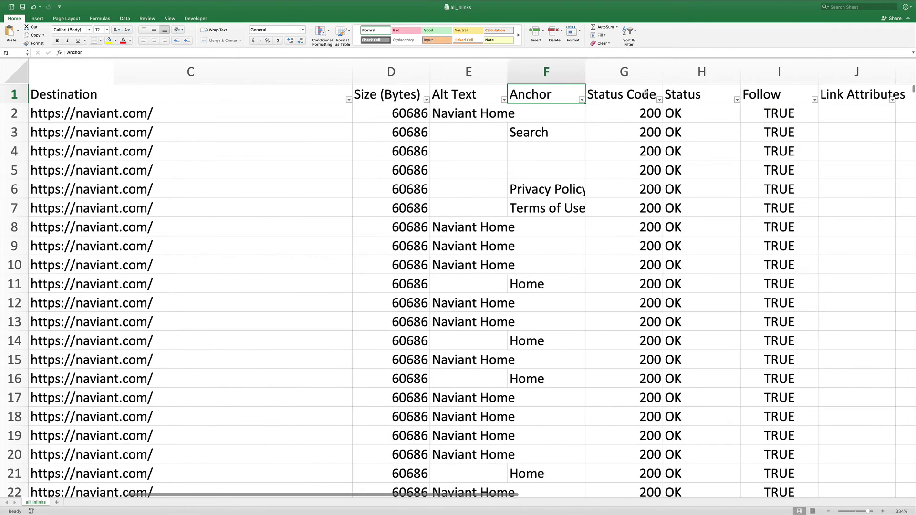
pyautogui.click(659, 99)
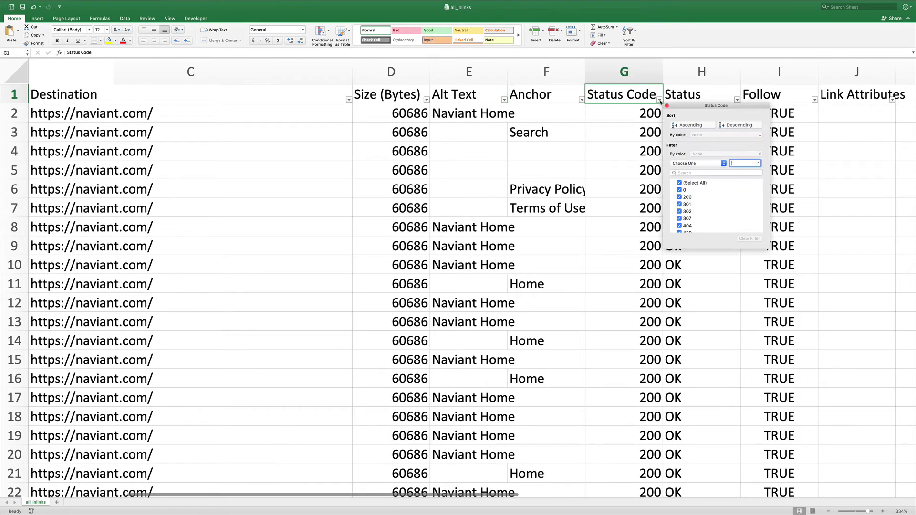
pyautogui.click(679, 183)
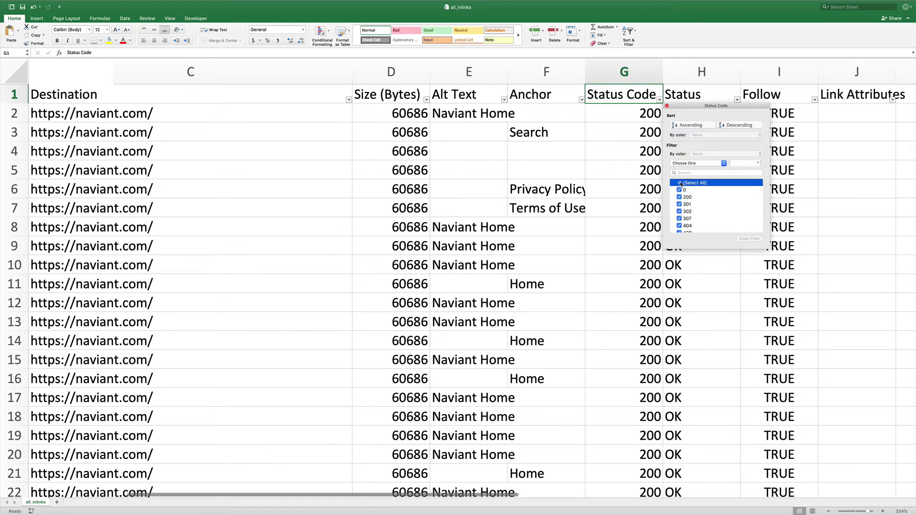
pyautogui.click(679, 226)
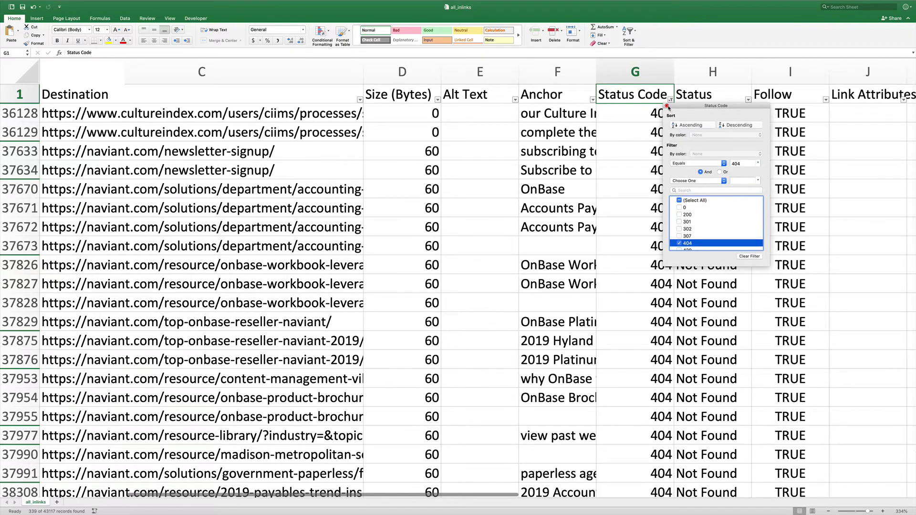
pyautogui.click(666, 105)
# Examine the Source and Destination URLs in the first filtered 404 row.
pyautogui.click(627, 113)
pyautogui.press('Left')
pyautogui.press('Left')
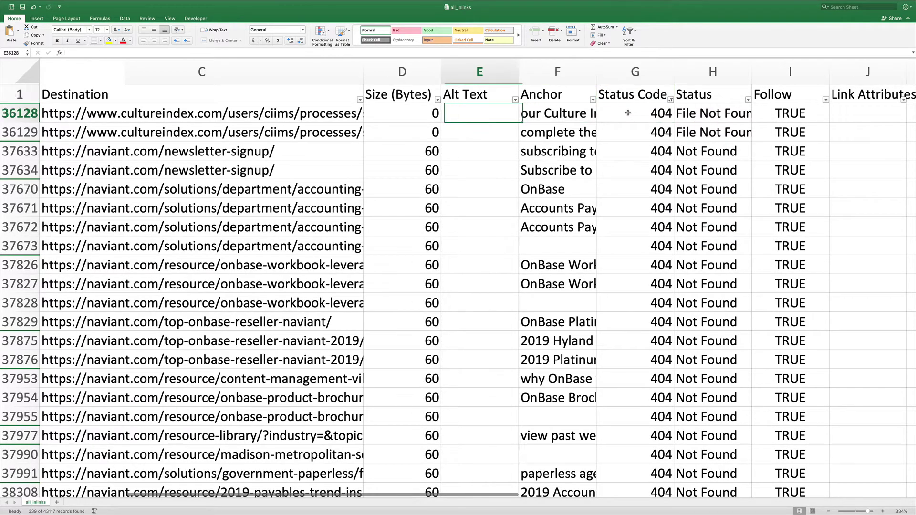
pyautogui.press('Left')
pyautogui.press('Left')
pyautogui.press('Left')
pyautogui.press('Left')
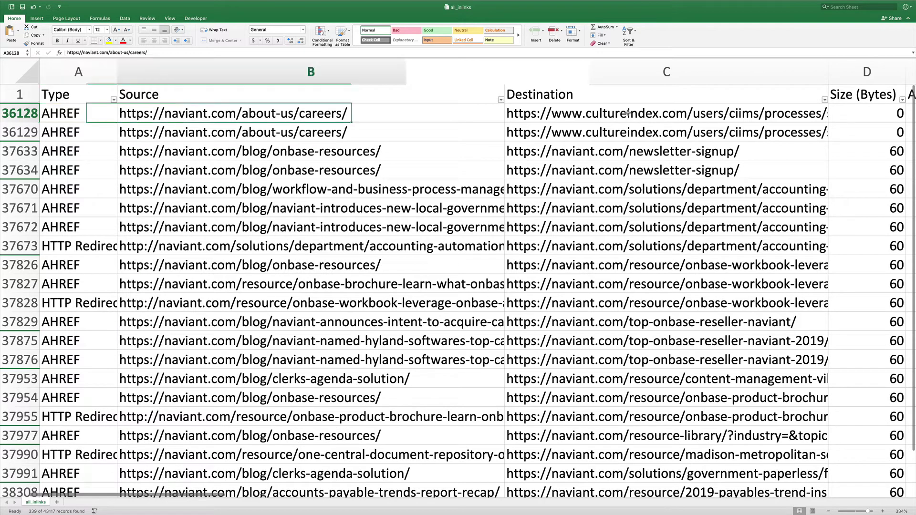
pyautogui.press('Right')
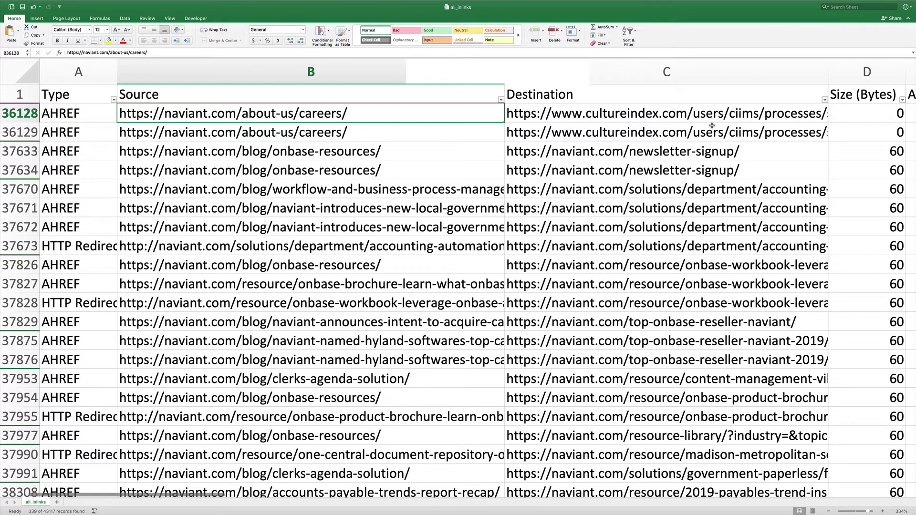
pyautogui.click(455, 154)
pyautogui.doubleClick(407, 155)
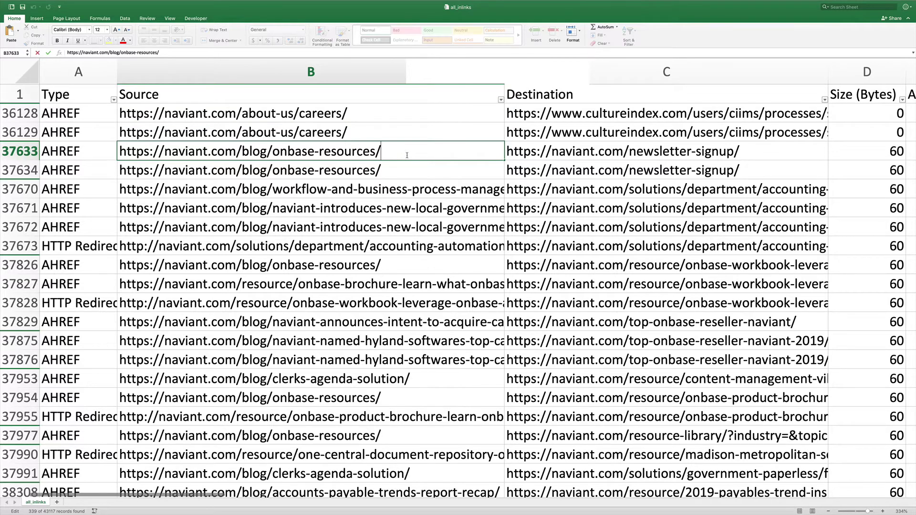
pyautogui.tripleClick(407, 155)
pyautogui.press('super+c')
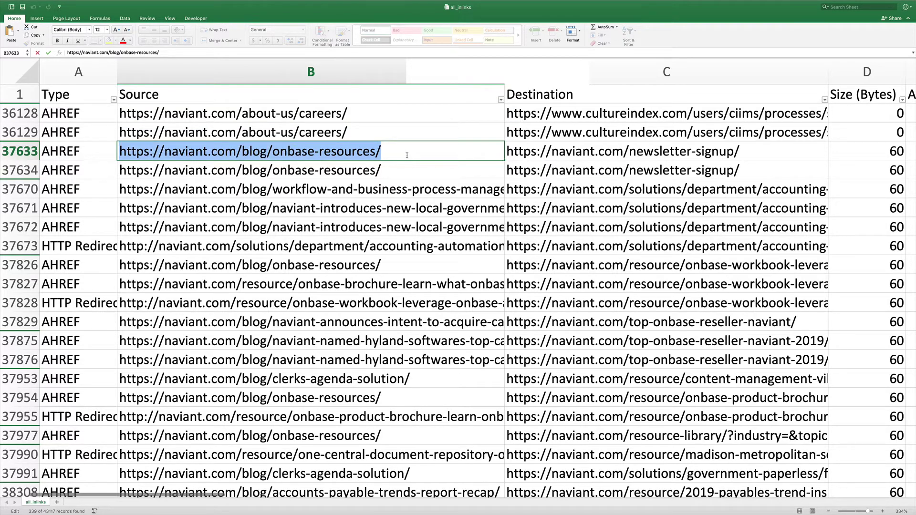
pyautogui.press('super+Tab')
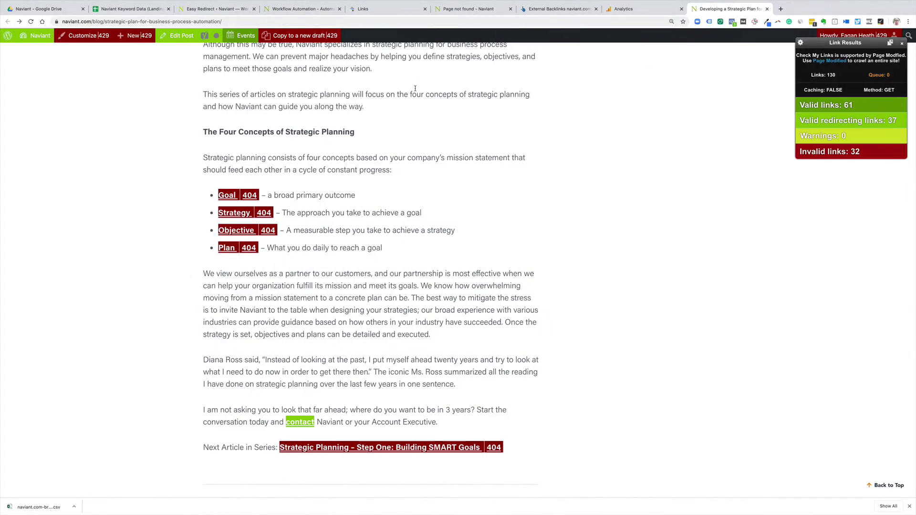
pyautogui.press('super+t')
pyautogui.press('super+v')
pyautogui.press('Return')
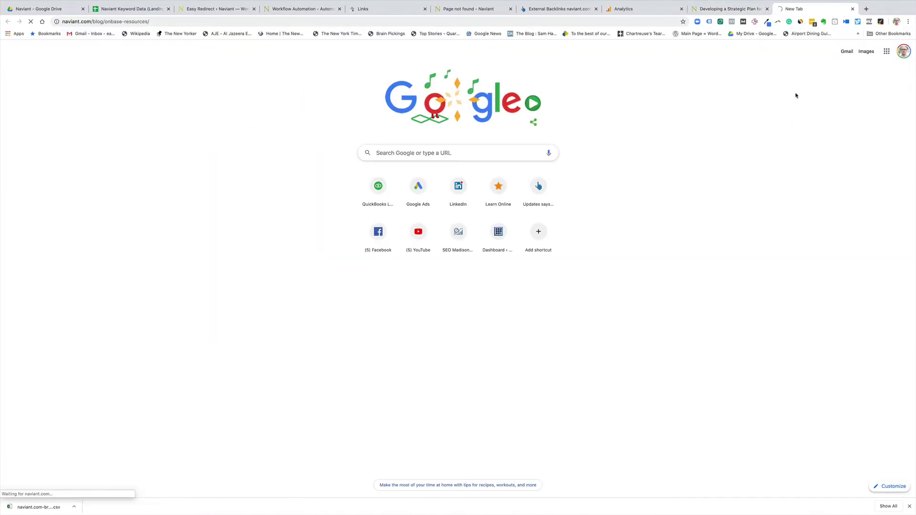
# Switch back to Excel and check the Destination URL and Anchor text of row 37633.
pyautogui.press('super+Tab')
pyautogui.click(470, 147)
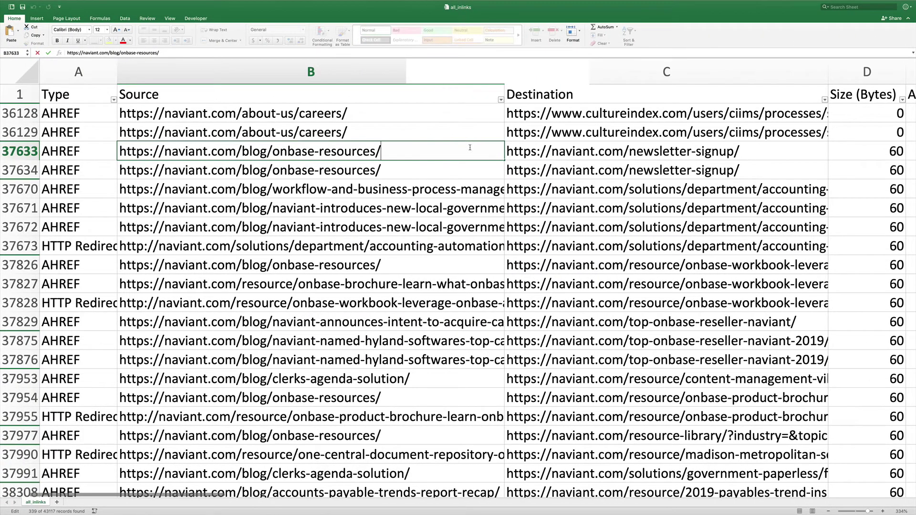
pyautogui.click(566, 156)
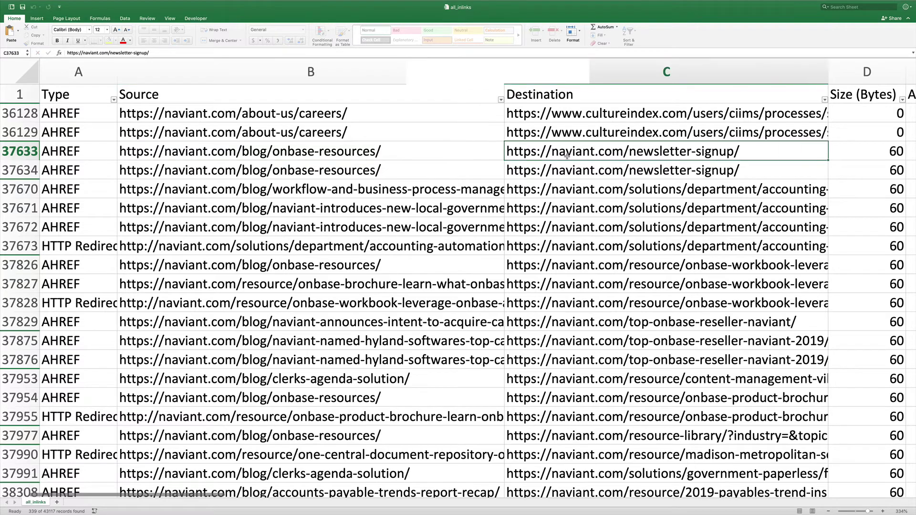
pyautogui.press('Tab')
pyautogui.hscroll(10, 567, 156)
pyautogui.click(566, 155)
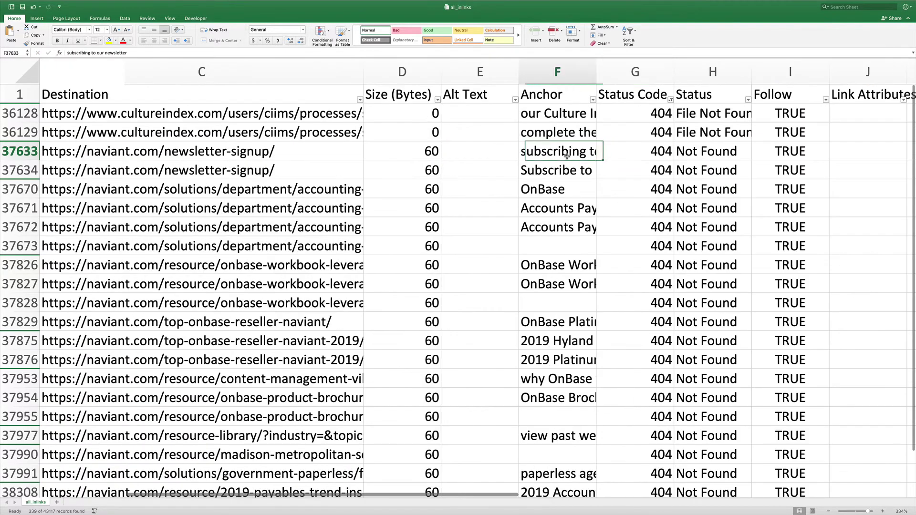
pyautogui.press('super+c')
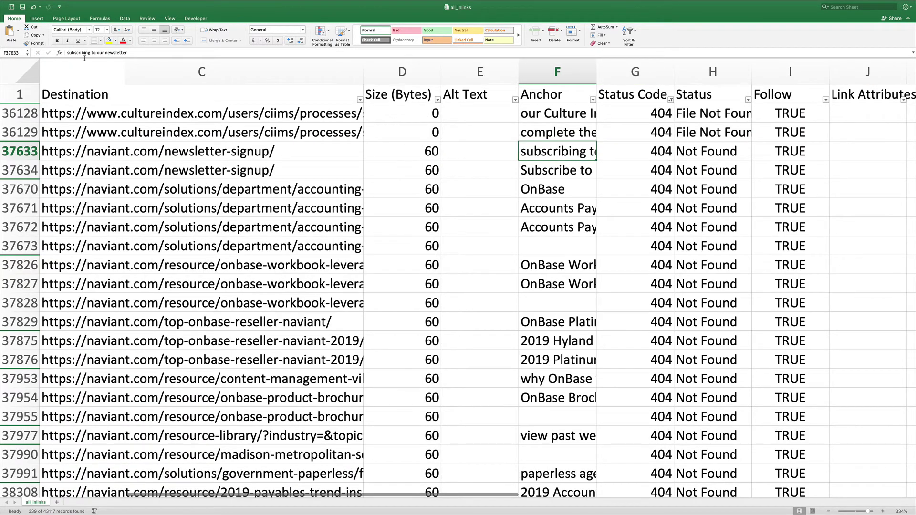
# On the OnBase resources page in Chrome, run Check My Links and open the "subscribing to our newsletter" link.
pyautogui.hotkey('ctrl', 'Right')
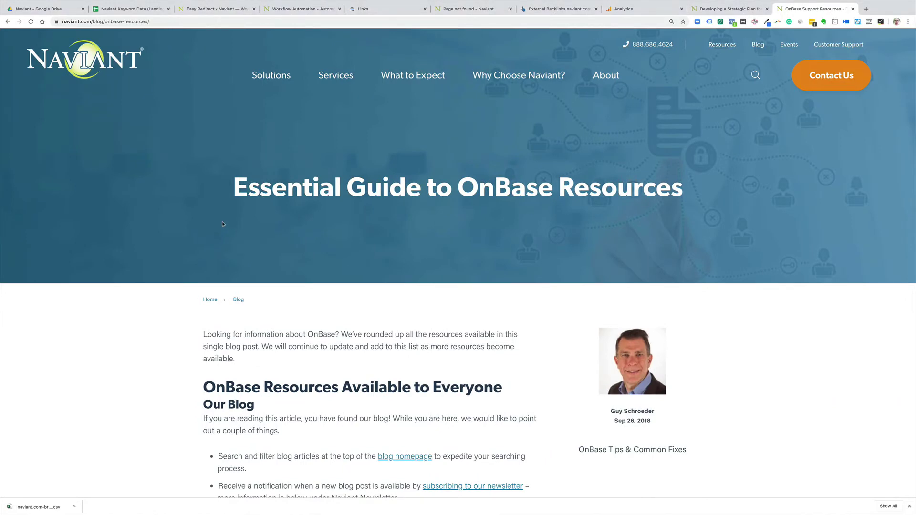
pyautogui.scroll(-5, 222, 224)
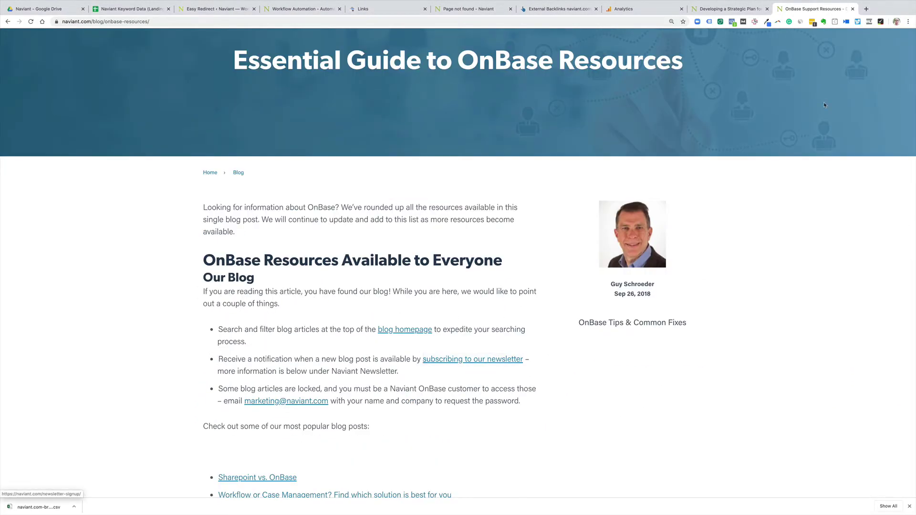
pyautogui.click(880, 21)
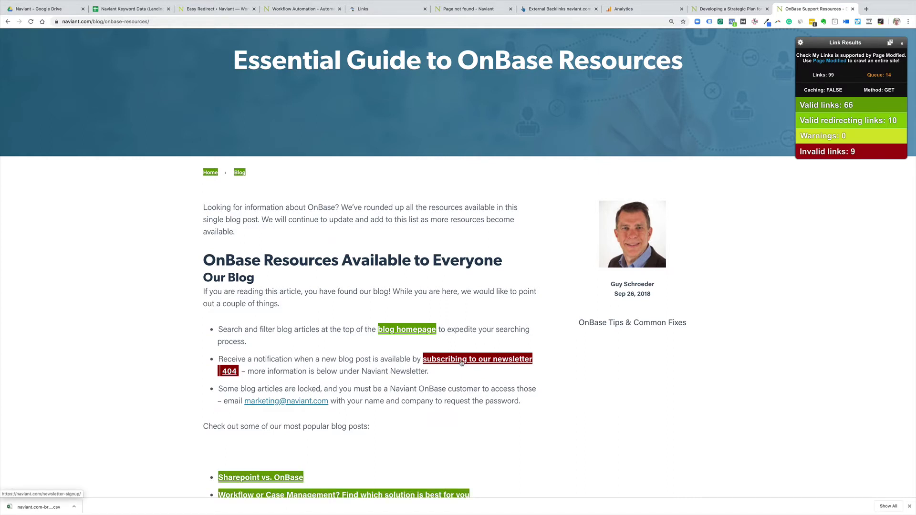
pyautogui.scroll(-1, 458, 363)
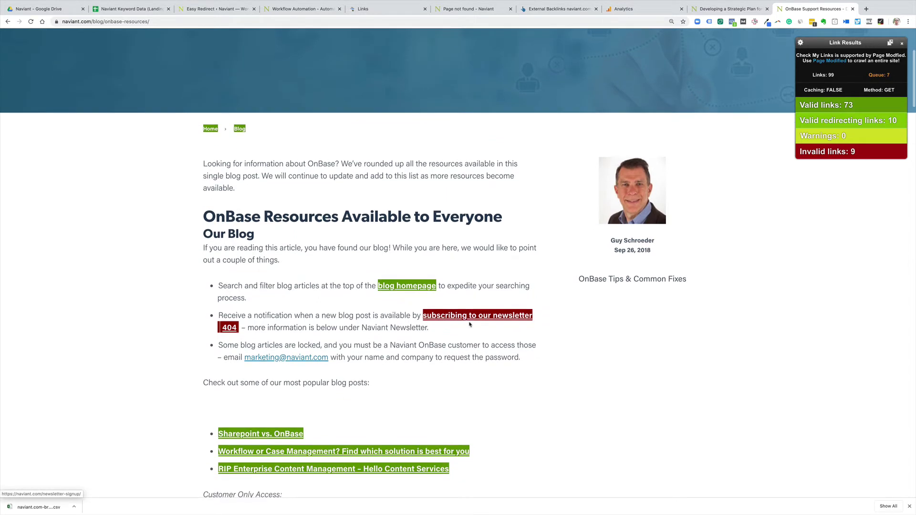
pyautogui.scroll(-3, 472, 247)
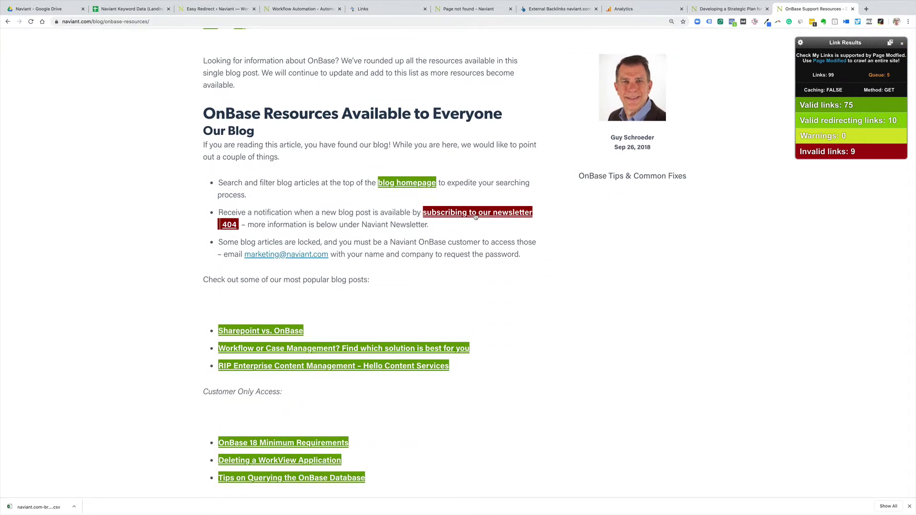
pyautogui.click(474, 216)
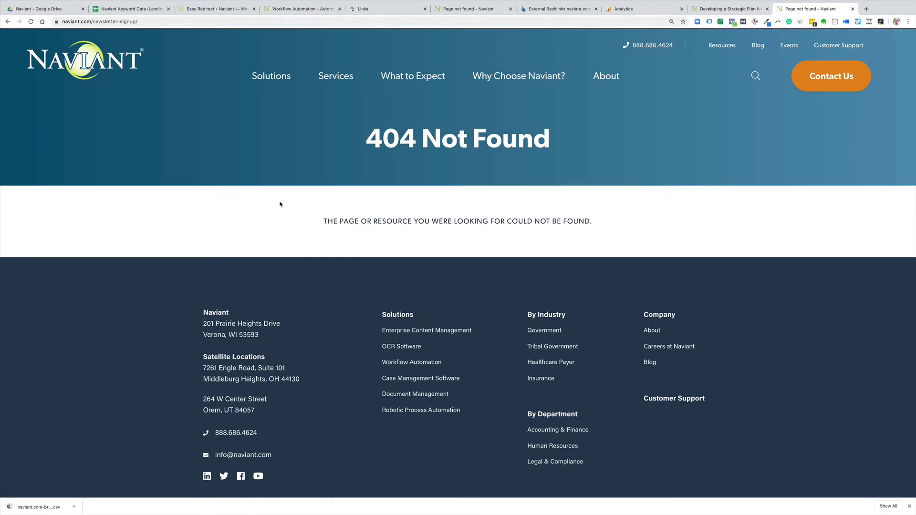
# Return to the all_inlinks sheet in Excel and copy all the filtered Destination URLs below the header.
pyautogui.press('super+Tab')
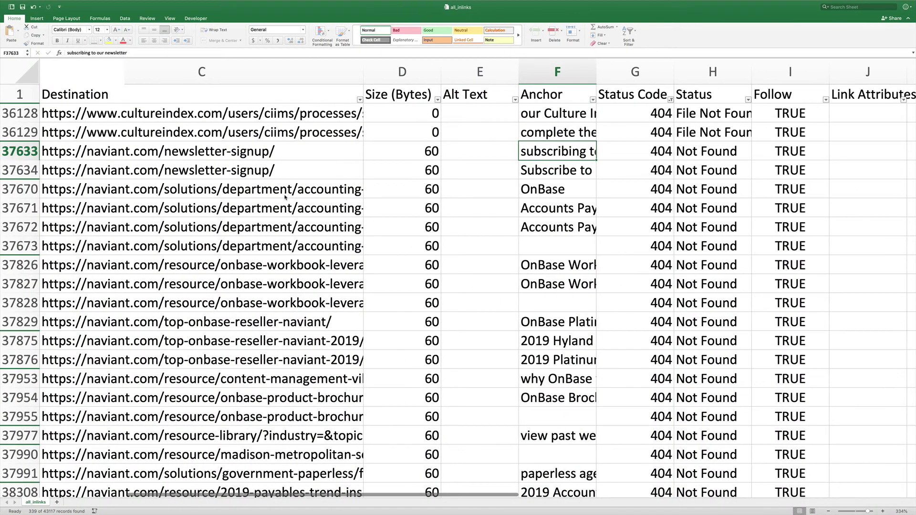
pyautogui.scroll(-5, 288, 143)
pyautogui.hscroll(-1, 288, 143)
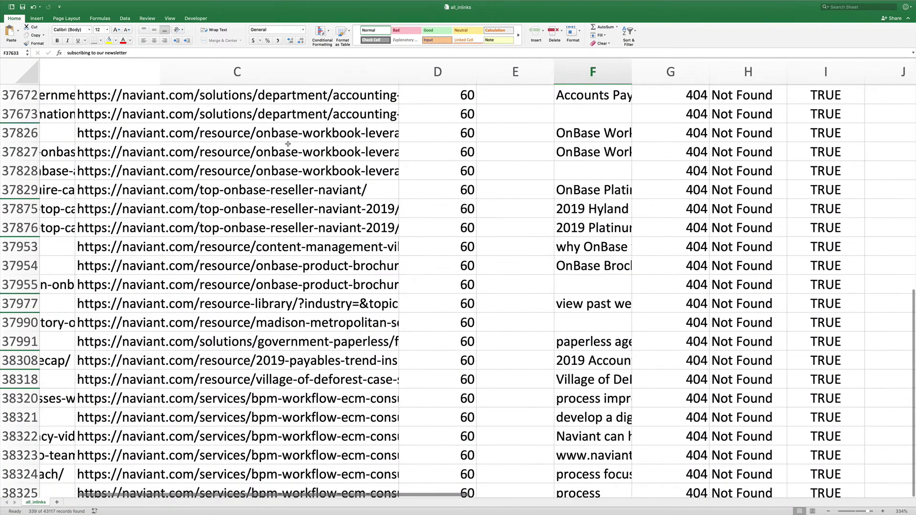
pyautogui.click(284, 119)
pyautogui.scroll(5, 283, 119)
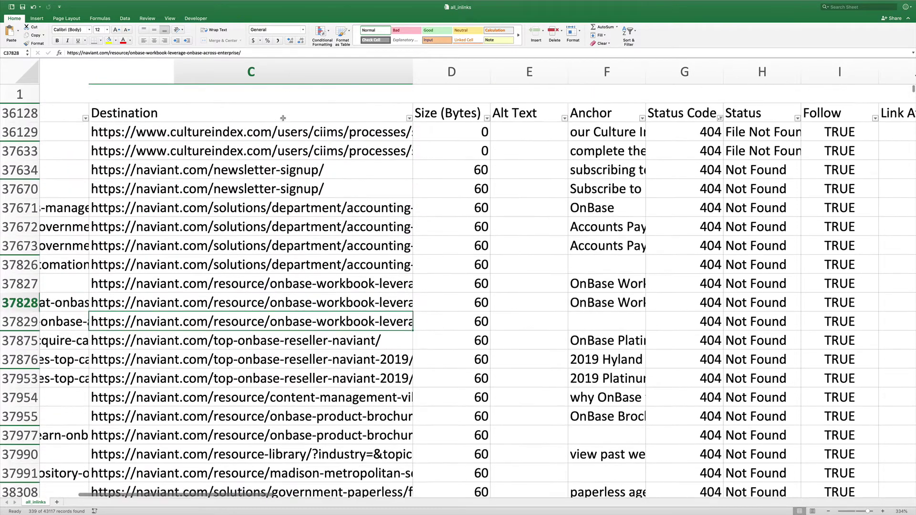
pyautogui.hscroll(-1, 277, 109)
pyautogui.click(269, 99)
pyautogui.press('Down')
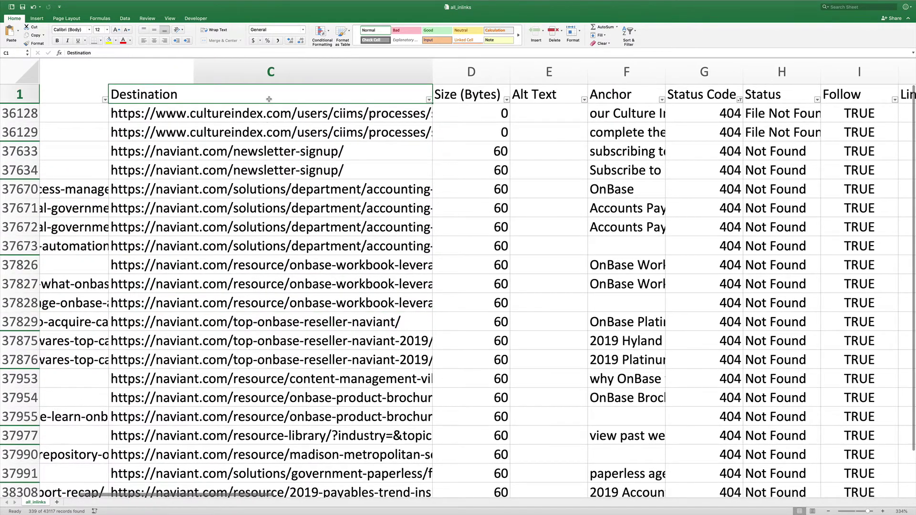
pyautogui.hotkey('ctrl', 'shift', 'Down')
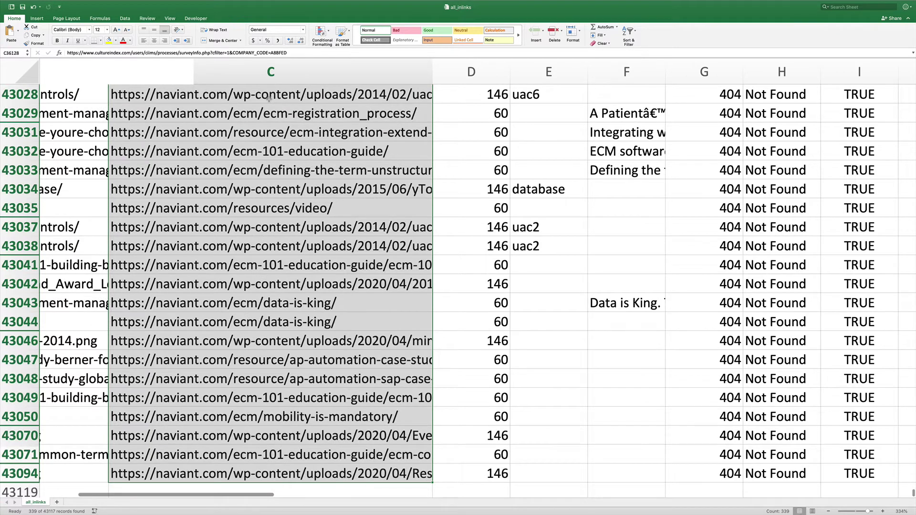
pyautogui.press('super+c')
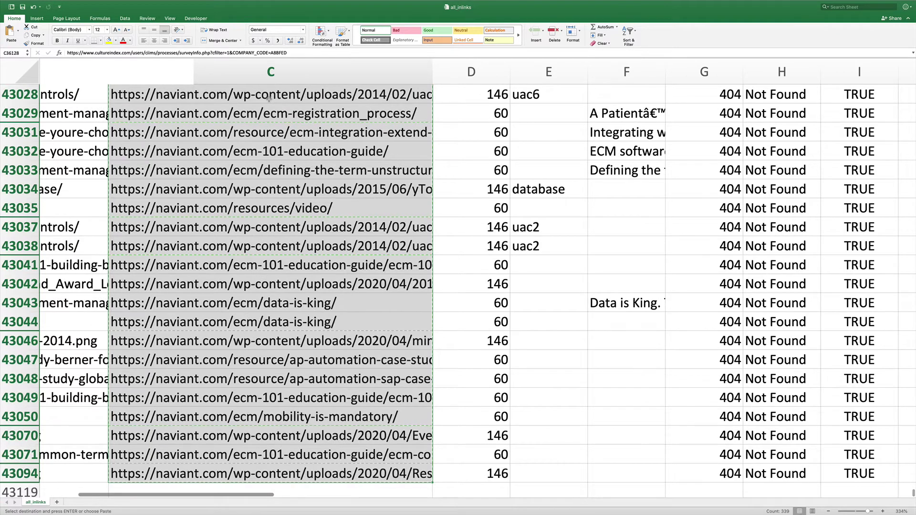
# Paste the copied destination URLs into column A of a new sheet and look through the list to its end.
pyautogui.click(57, 501)
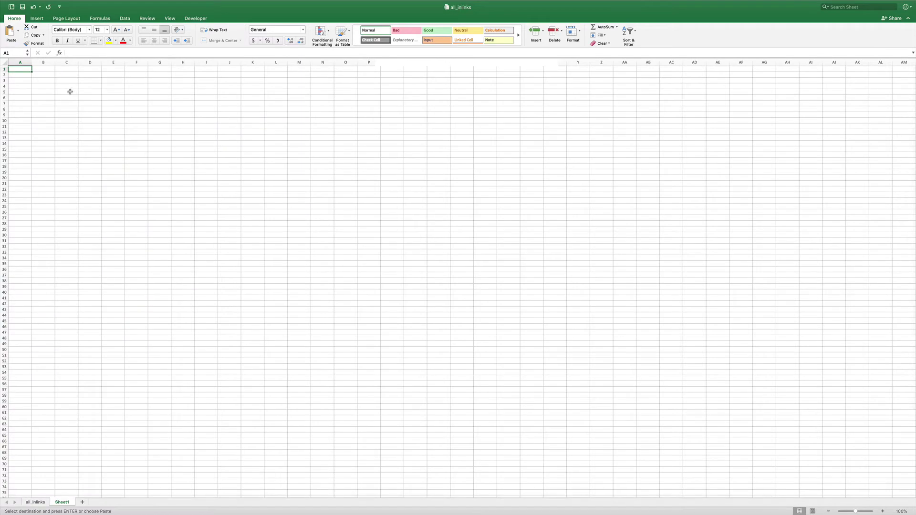
pyautogui.press('super+v')
pyautogui.moveTo(857, 512); pyautogui.dragTo(868, 511)
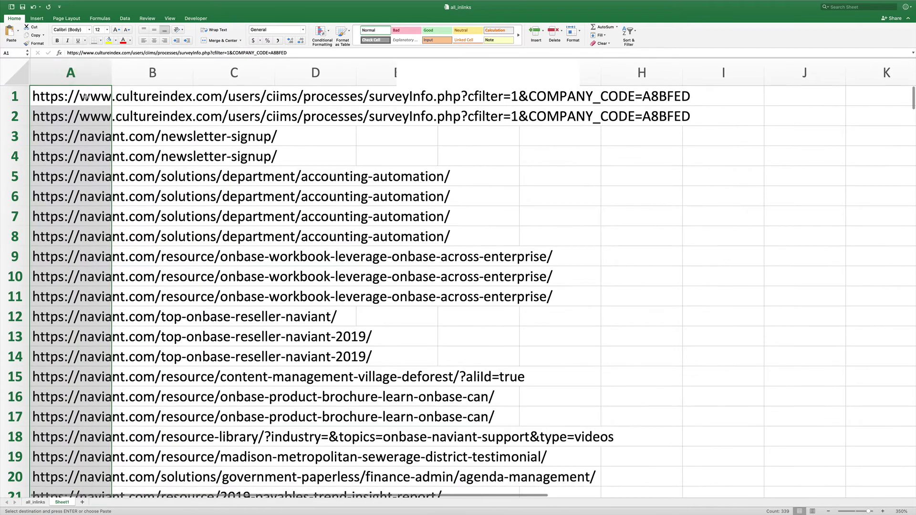
pyautogui.scroll(-20, 86, 96)
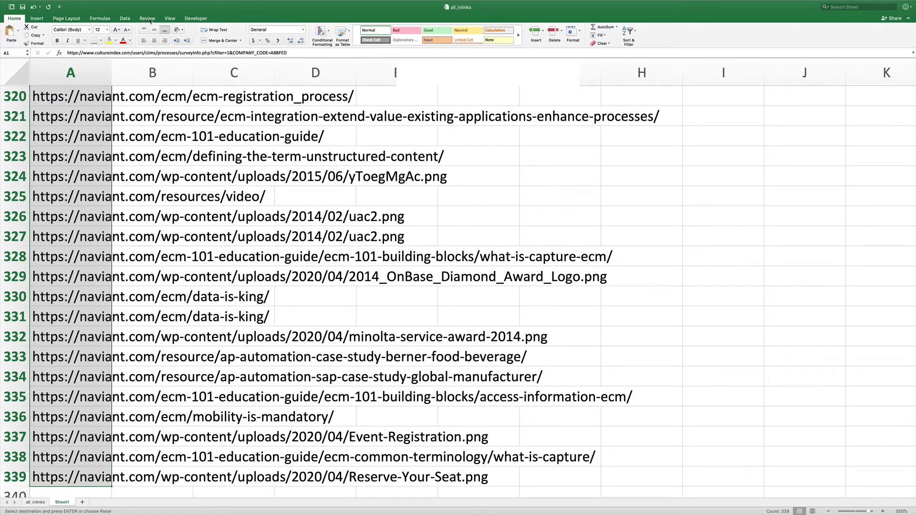
# Remove the duplicate URLs from column A of the new sheet and return to the start of the list.
pyautogui.click(125, 19)
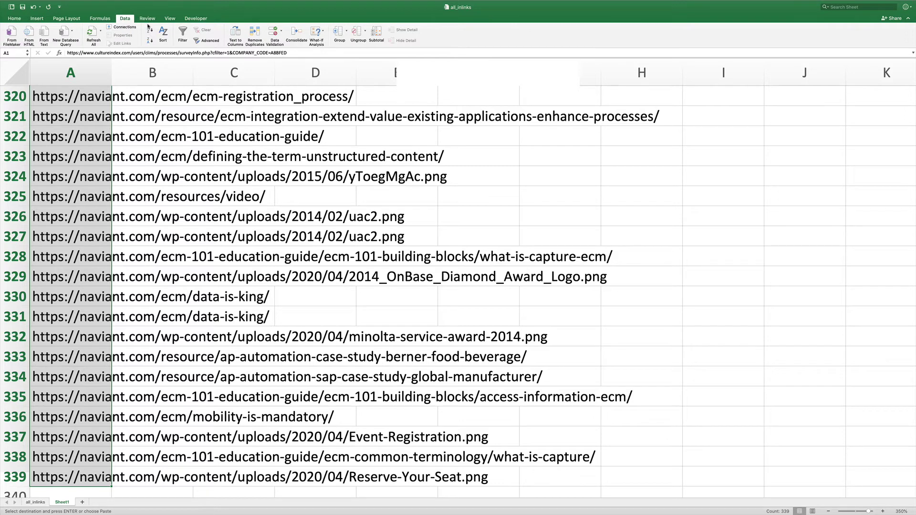
pyautogui.click(255, 34)
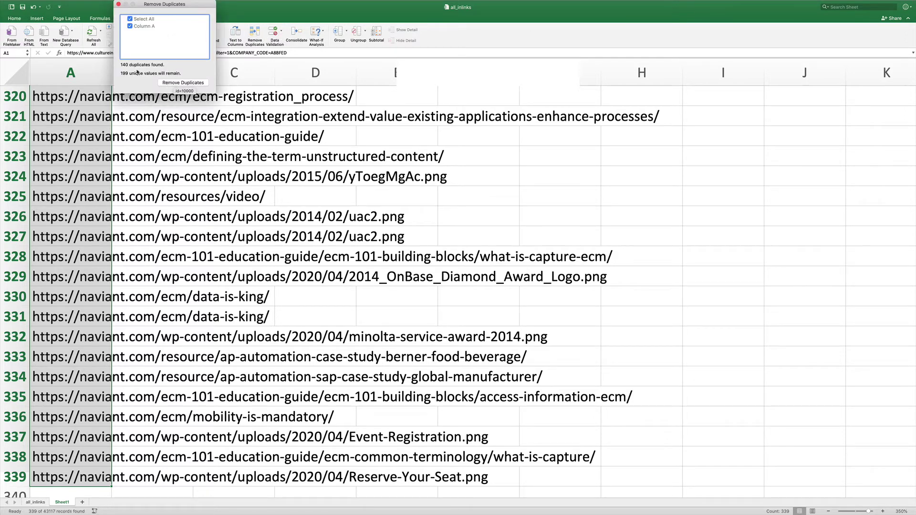
pyautogui.click(188, 83)
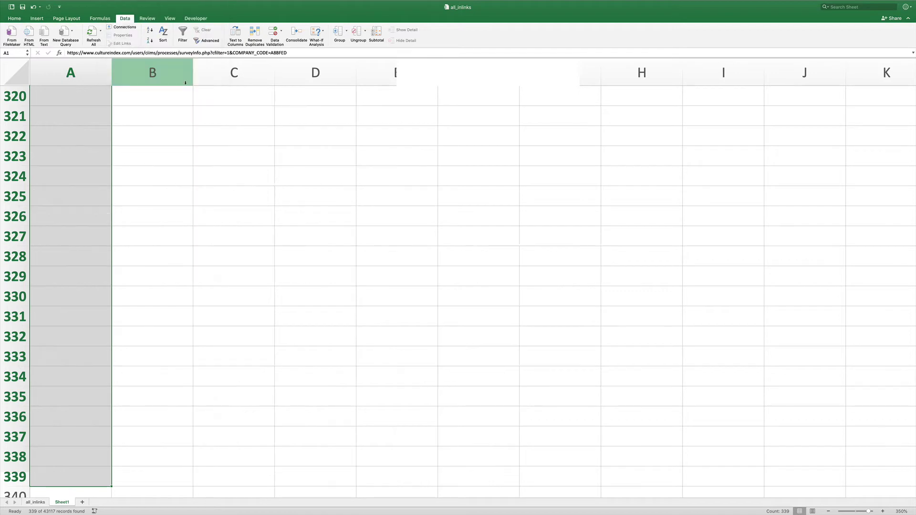
pyautogui.click(74, 134)
pyautogui.hotkey('ctrl', 'Up')
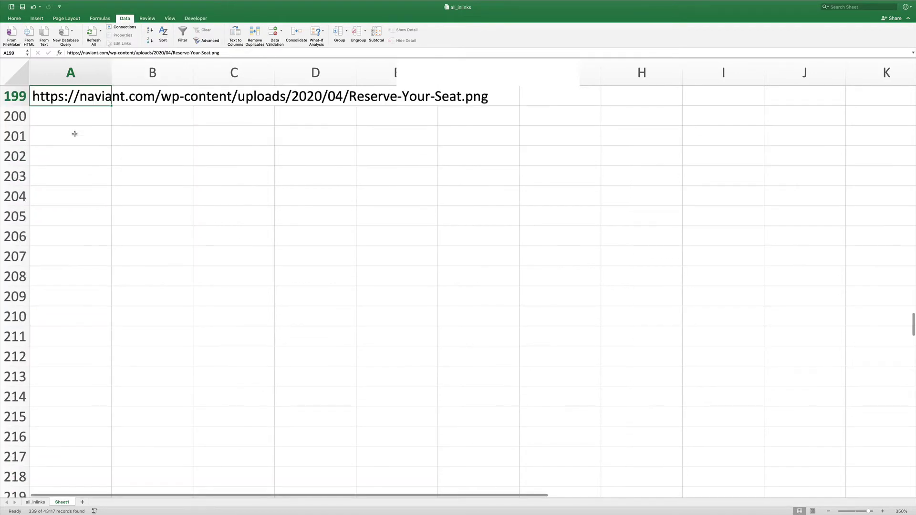
pyautogui.hotkey('ctrl', 'Up')
pyautogui.press('Down')
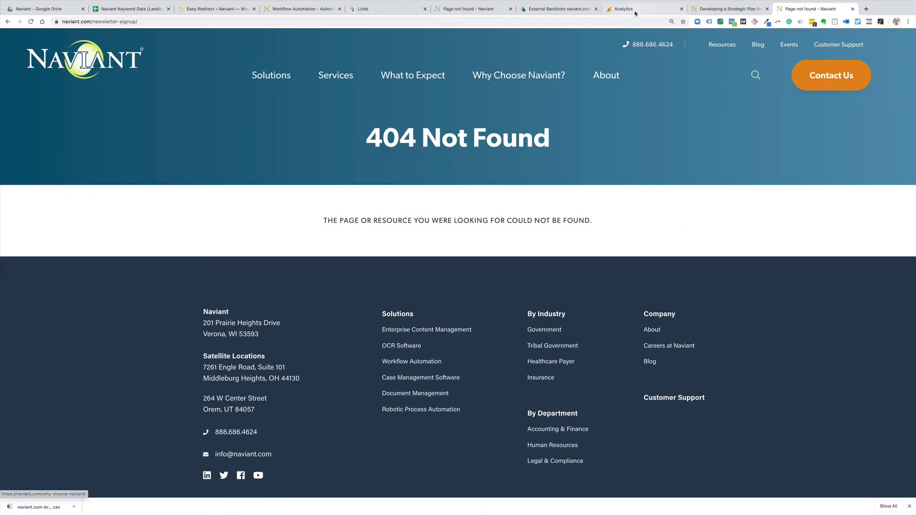
# Switch to the Search Console Performance report for naviant.com in Chrome and export its data to Google Sheets.
pyautogui.click(635, 12)
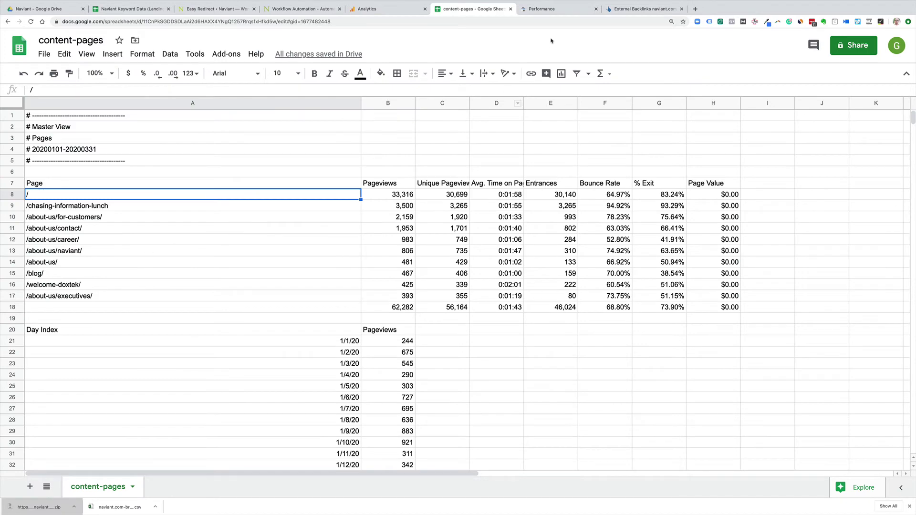
pyautogui.click(553, 10)
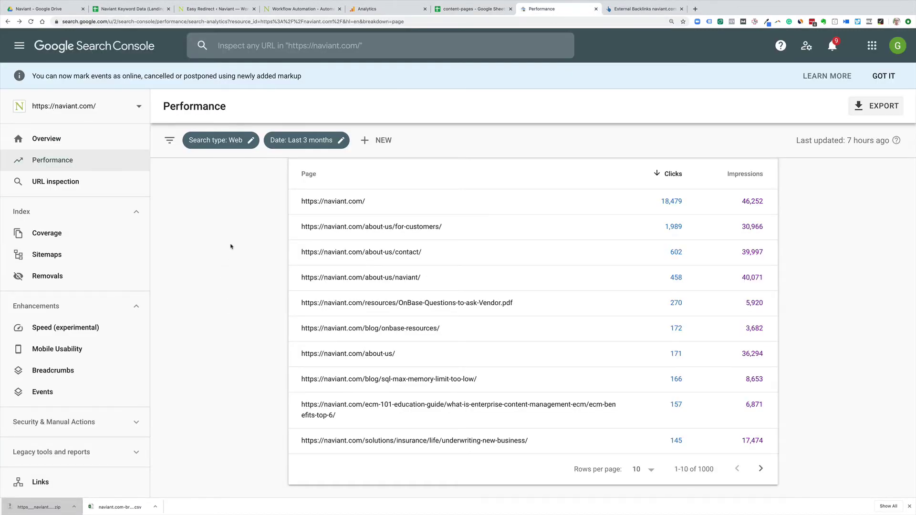
pyautogui.scroll(6, 230, 246)
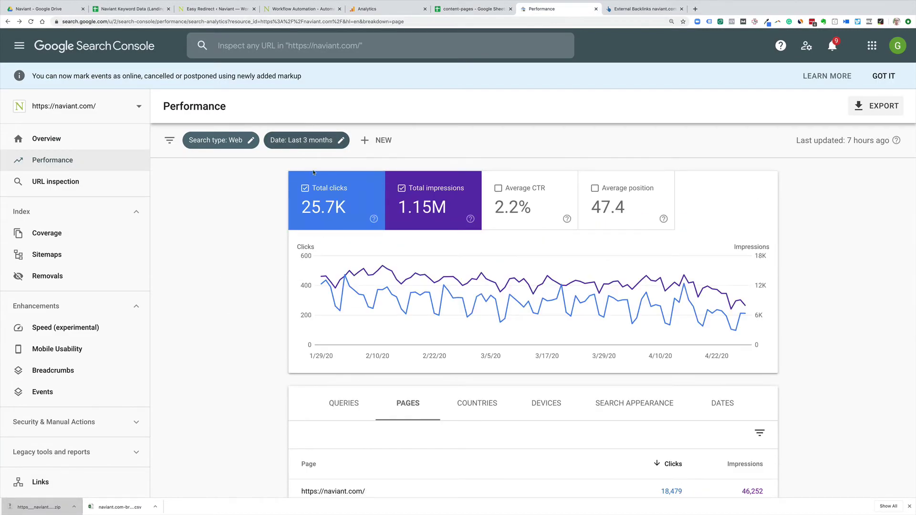
pyautogui.scroll(-4, 247, 229)
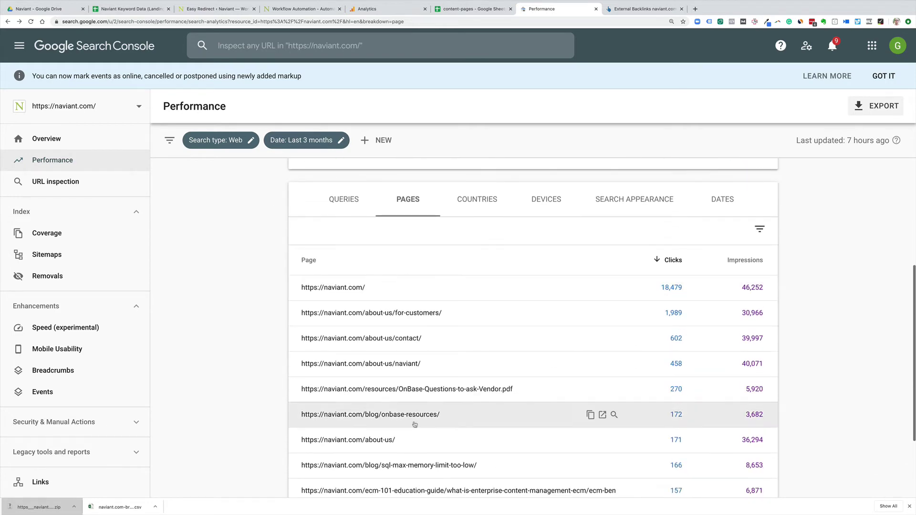
pyautogui.click(877, 106)
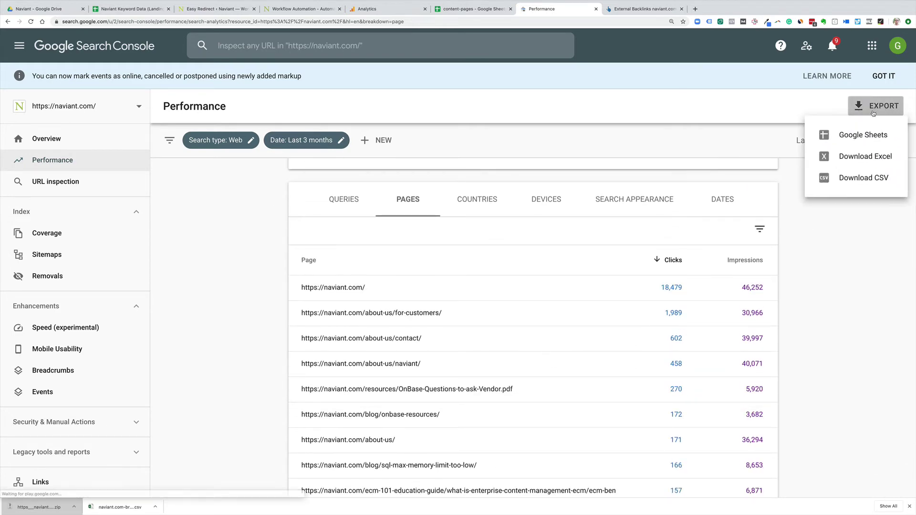
pyautogui.click(859, 136)
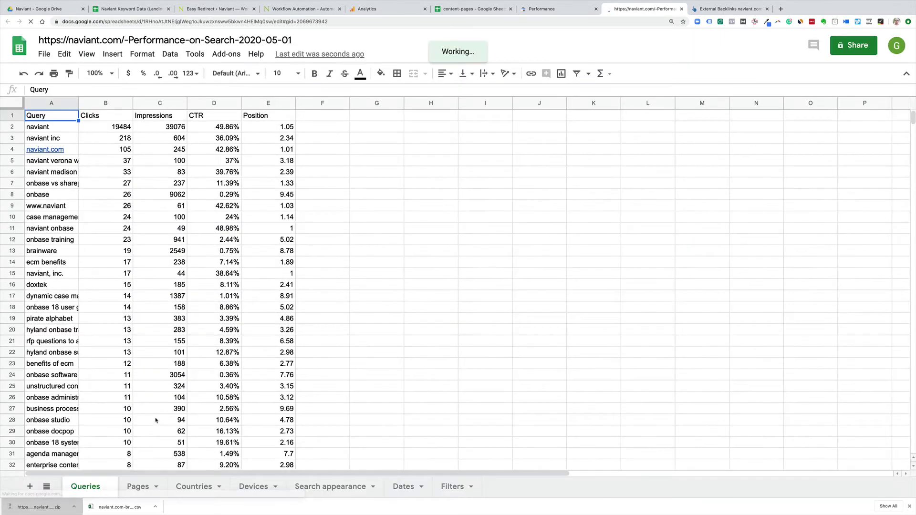
# Widen column A on the exported spreadsheet's Pages sheet and copy all page URLs below the header.
pyautogui.click(138, 487)
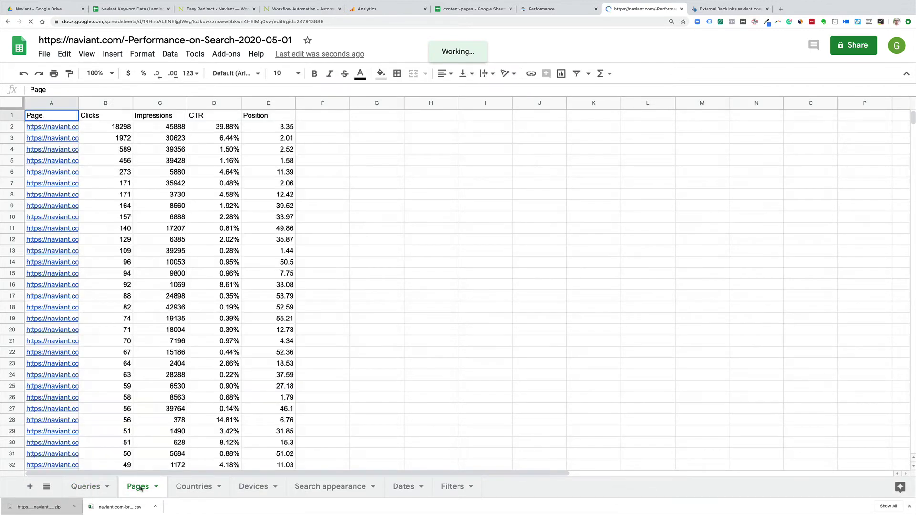
pyautogui.click(910, 508)
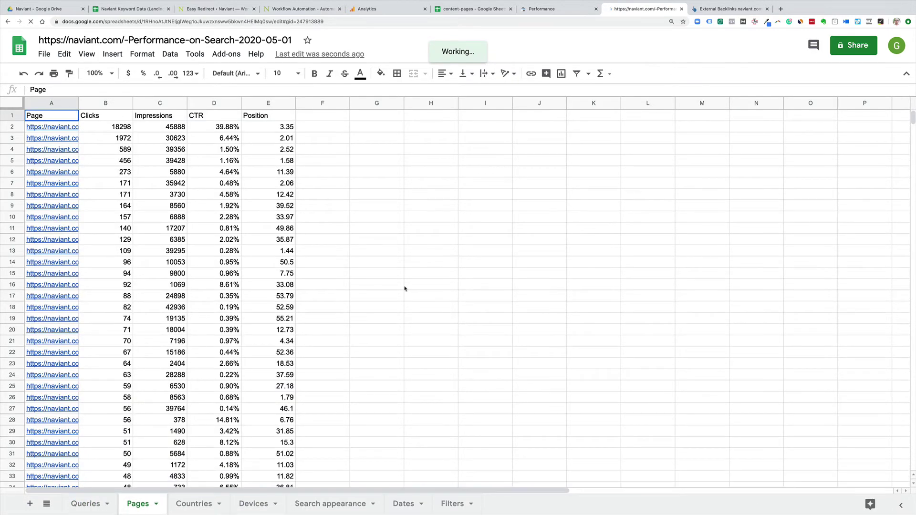
pyautogui.moveTo(78, 103); pyautogui.dragTo(261, 104)
pyautogui.click(289, 128)
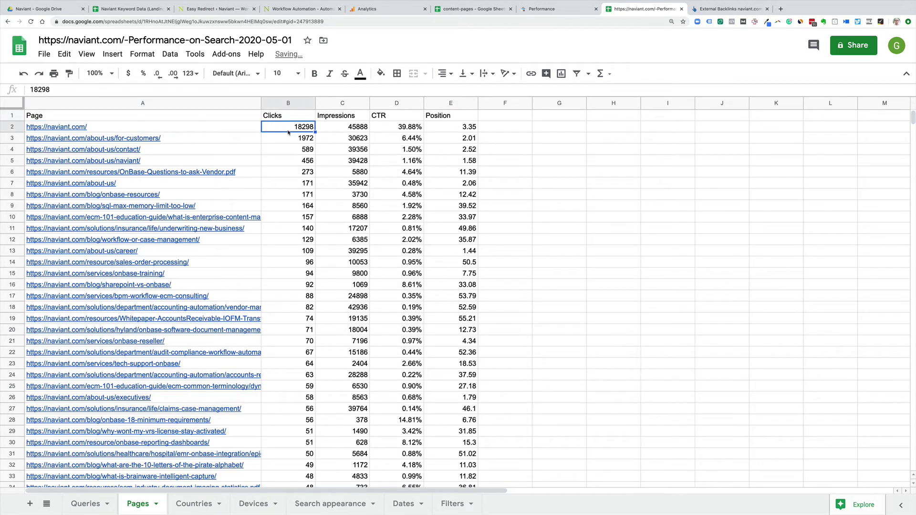
pyautogui.click(249, 127)
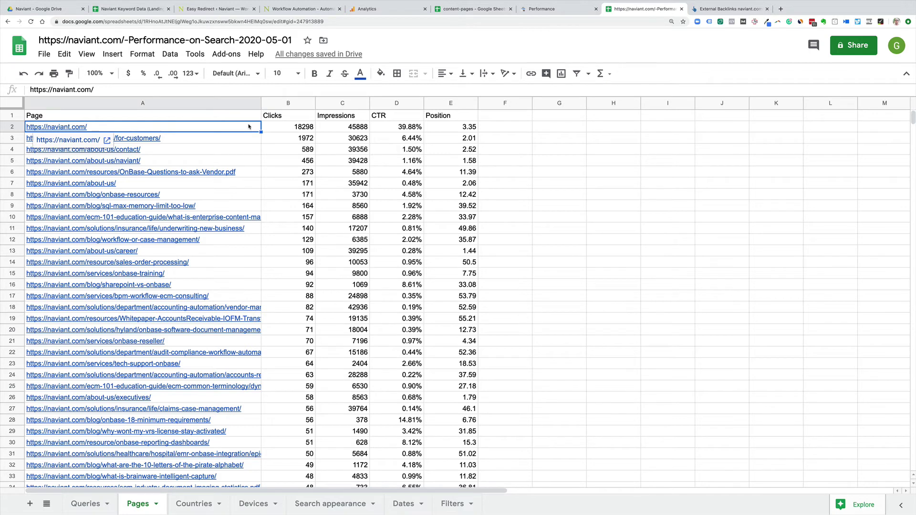
pyautogui.hotkey('ctrl', 'shift', 'Down')
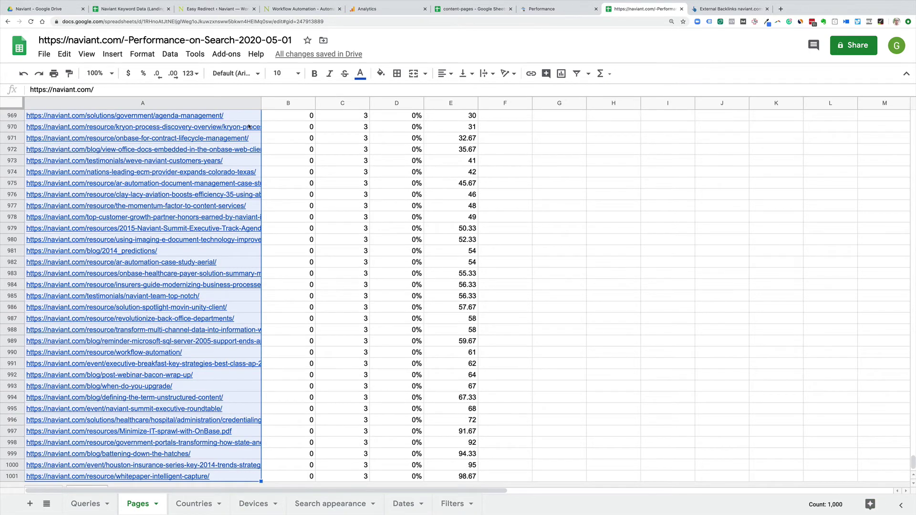
pyautogui.hotkey('ctrl', 'c')
# Open "Old Naviant Site Crawl April 15, 2020 before site launch" from Drive and check the extent of its Address list.
pyautogui.click(49, 8)
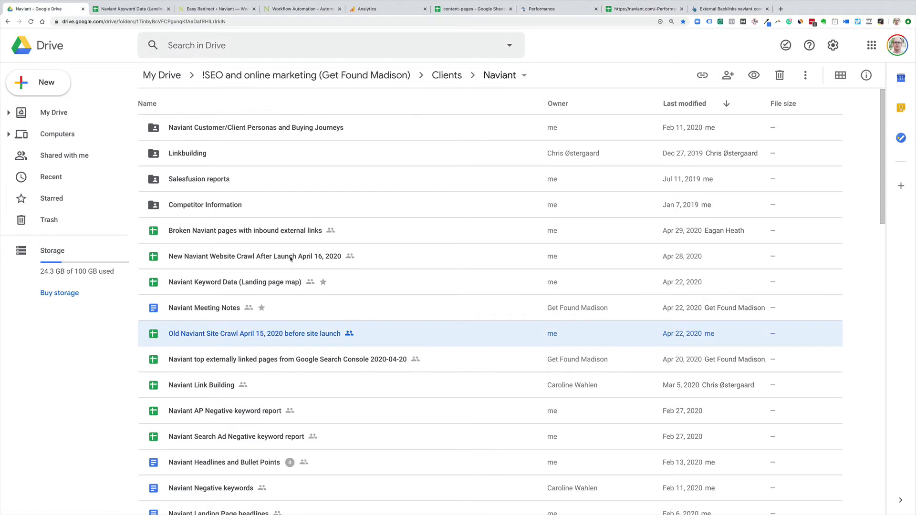
pyautogui.doubleClick(223, 336)
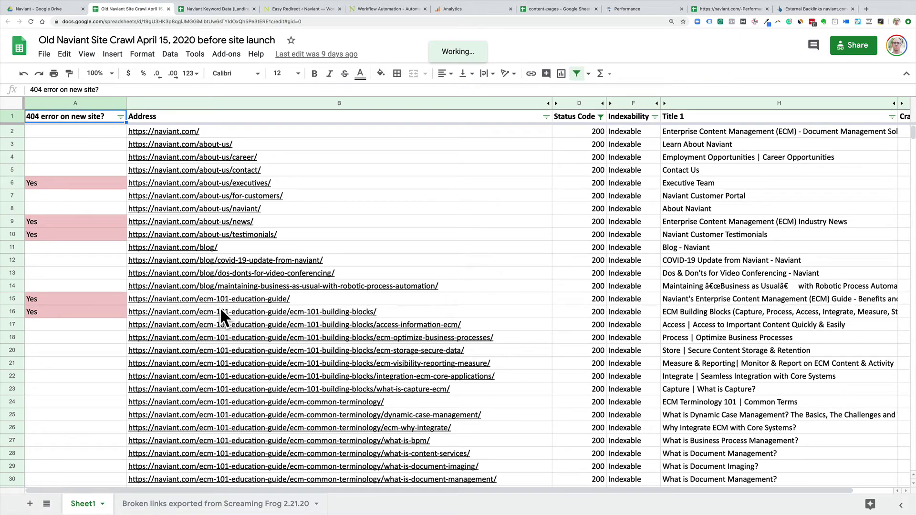
pyautogui.click(216, 121)
pyautogui.press('Down')
pyautogui.hotkey('ctrl', 'shift', 'Down')
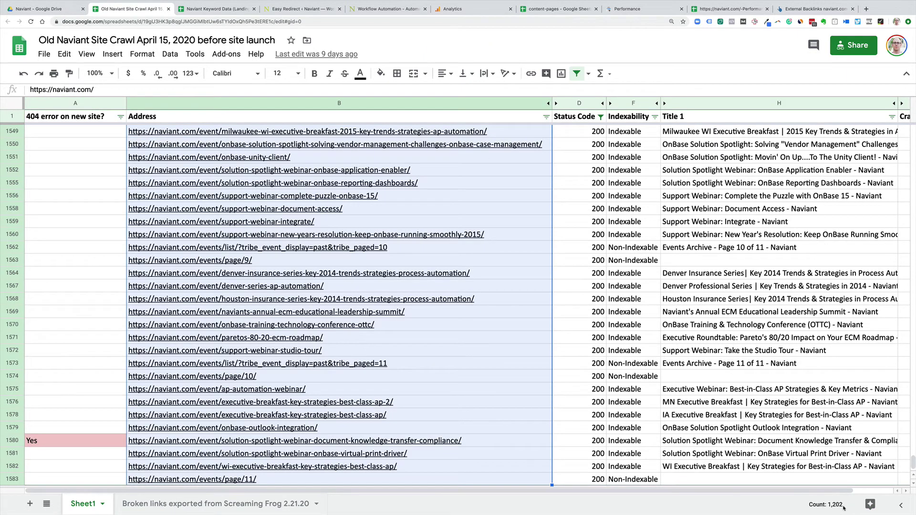
pyautogui.click(76, 249)
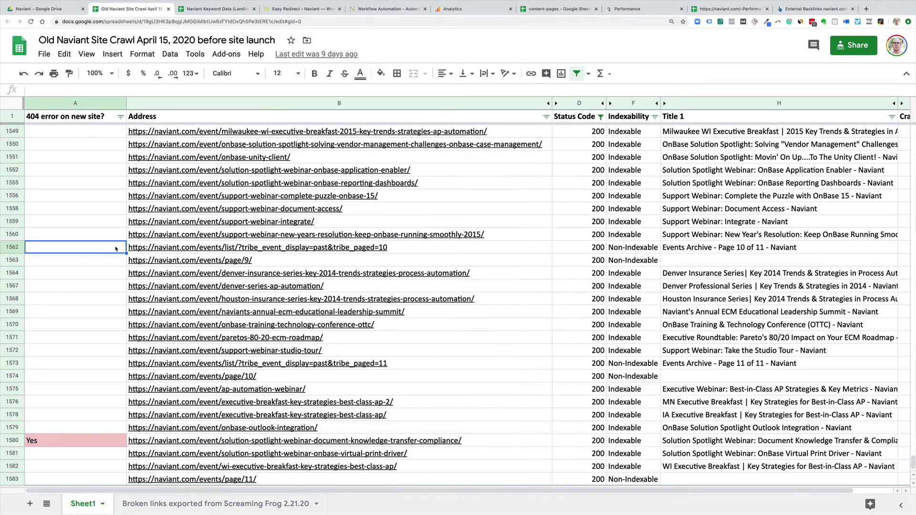
pyautogui.press('Right')
pyautogui.hotkey('ctrl', 'Up')
pyautogui.press('Down')
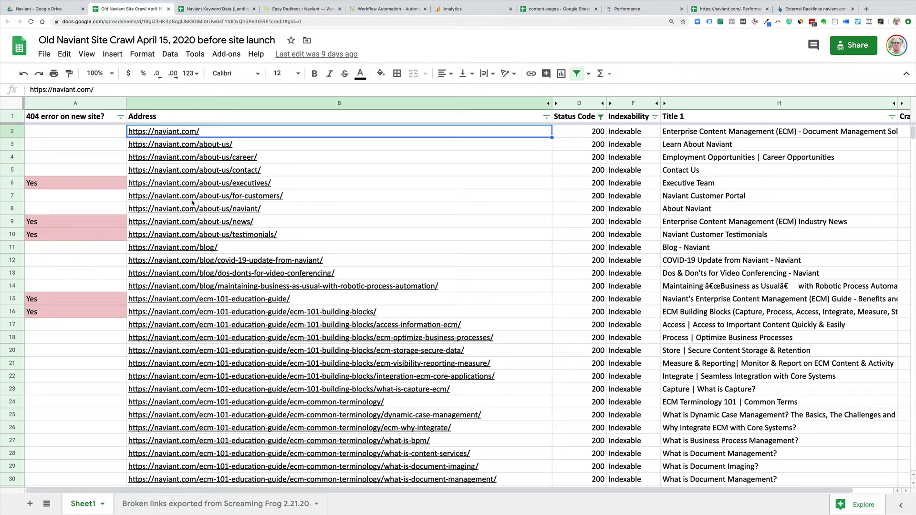
# Switch to Screaming Frog, set the crawl mode to List and open manual URL entry.
pyautogui.press('super+Tab')
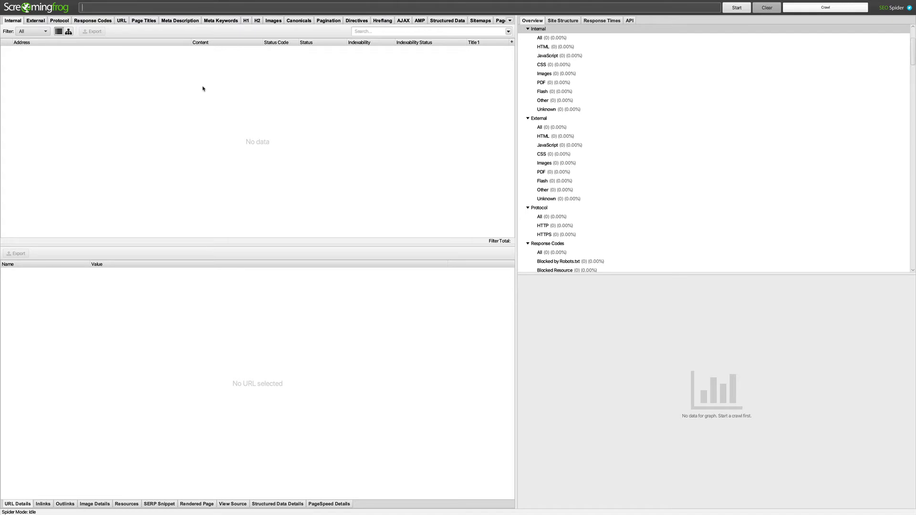
pyautogui.click(156, 4)
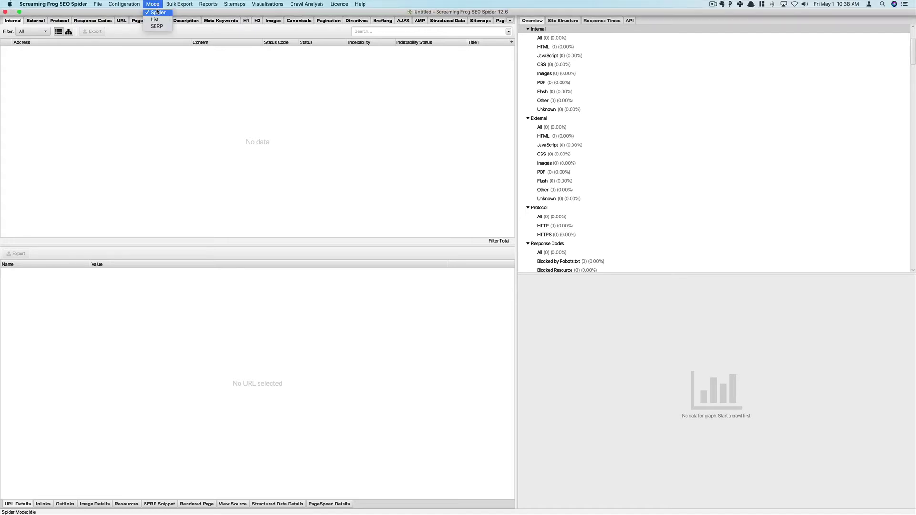
pyautogui.click(157, 13)
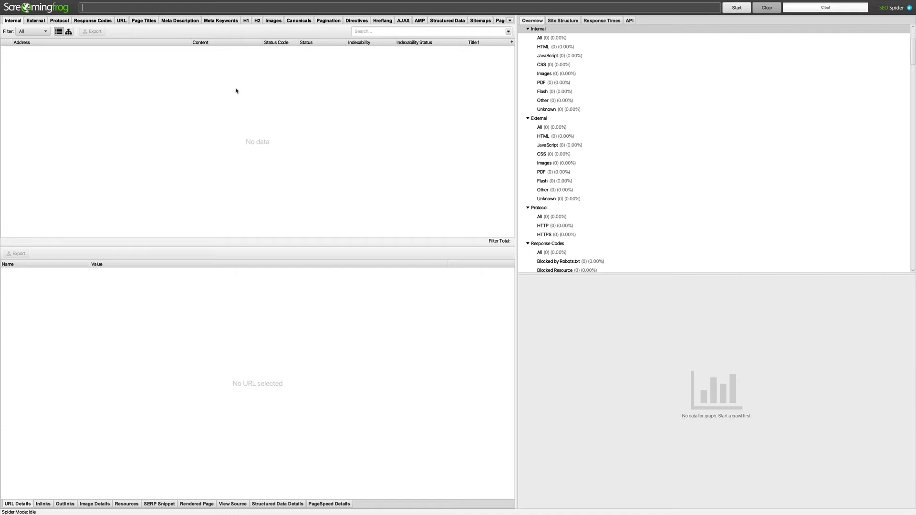
pyautogui.click(153, 4)
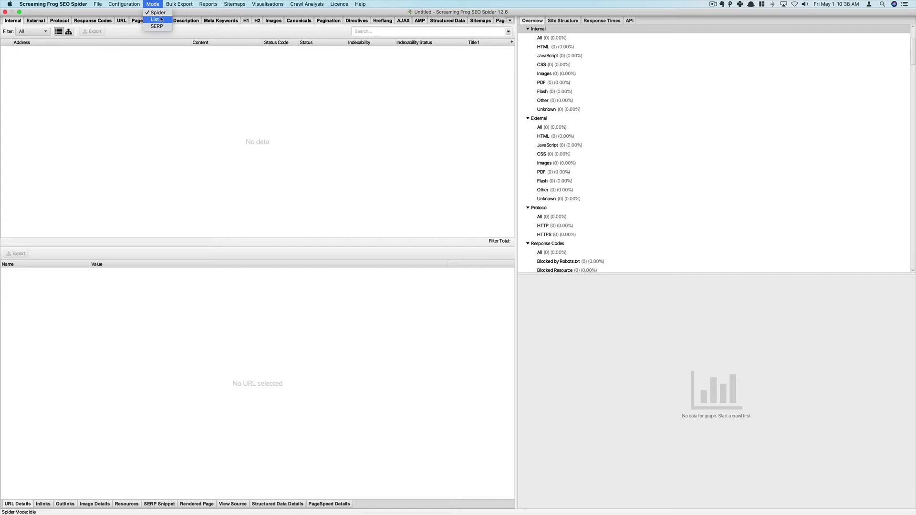
pyautogui.click(161, 19)
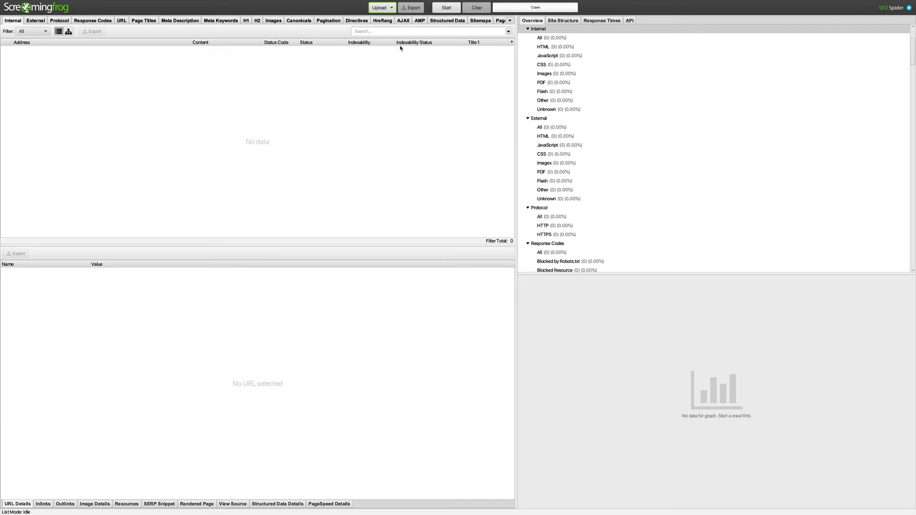
pyautogui.click(394, 9)
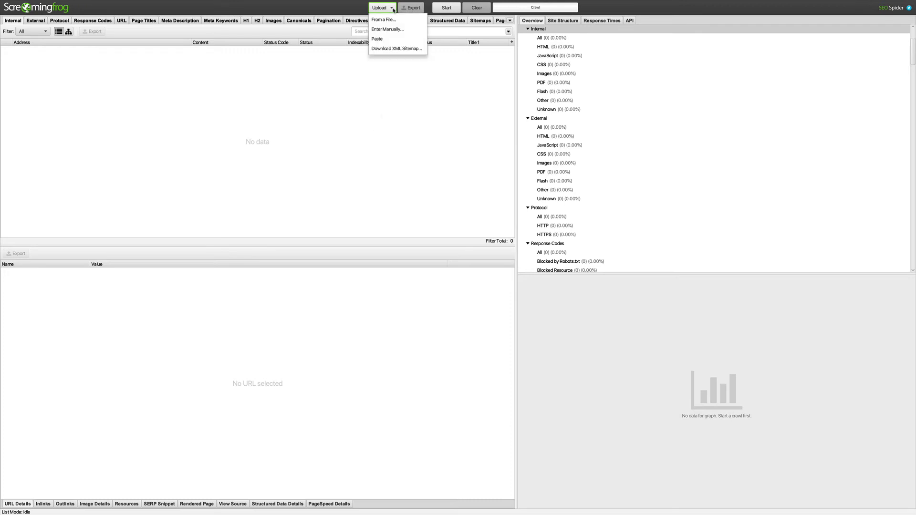
pyautogui.click(393, 29)
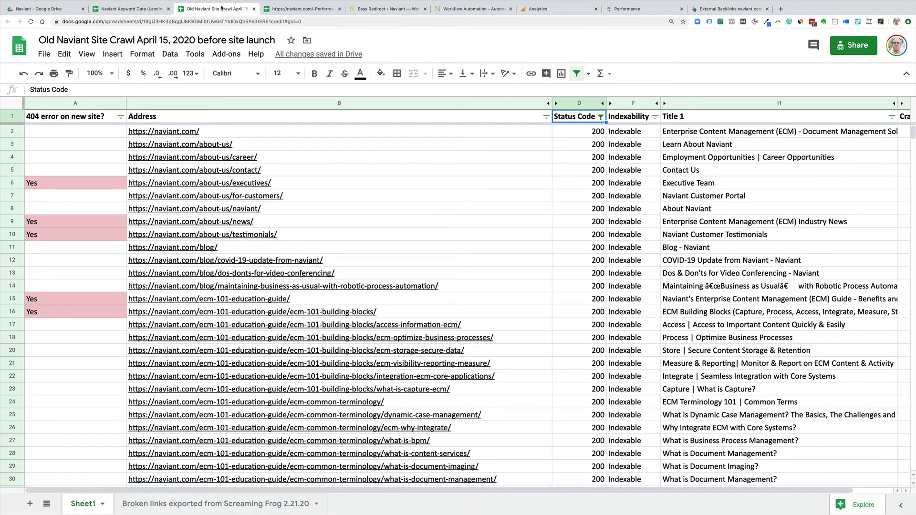
# Inspect the Status Code filter values in the old site crawl sheet and view the exported Search Console pages.
pyautogui.click(239, 117)
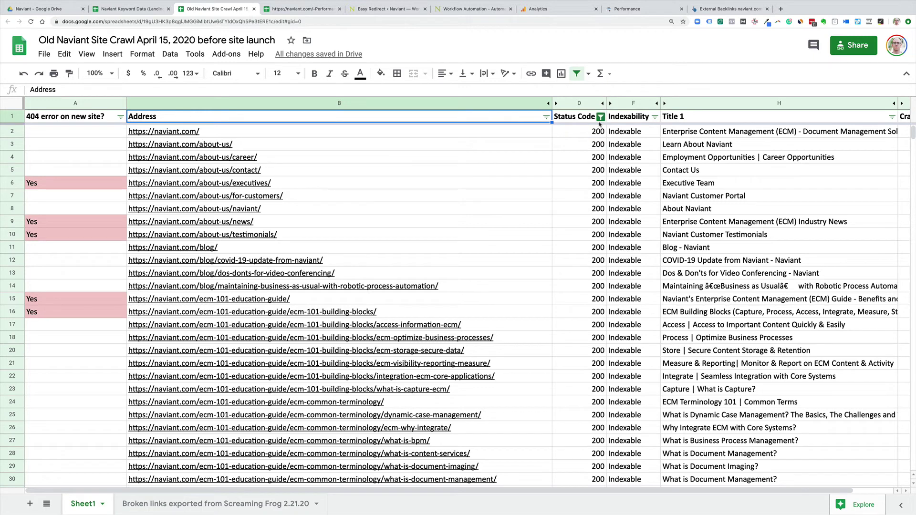
pyautogui.click(599, 117)
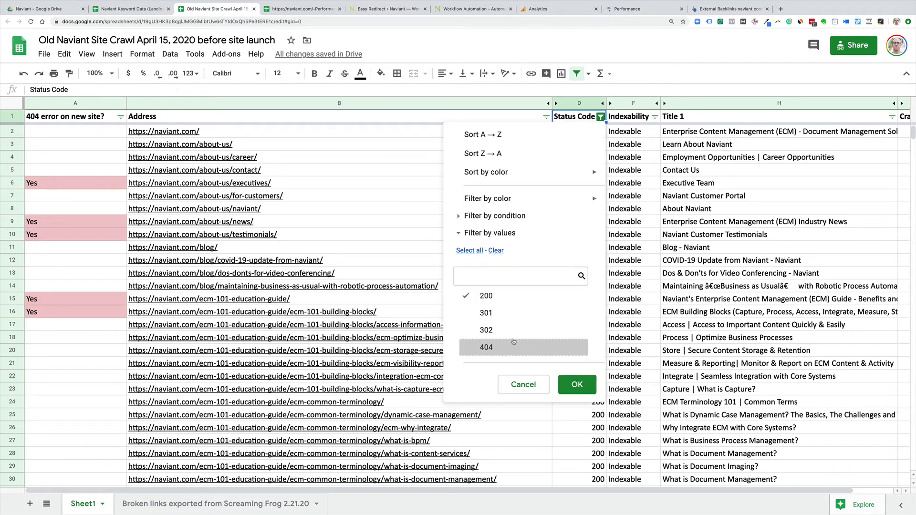
pyautogui.click(530, 381)
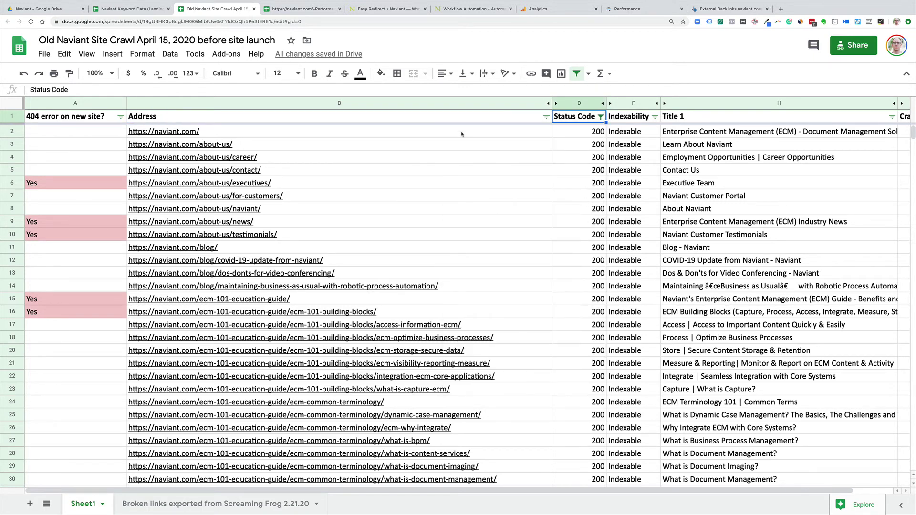
pyautogui.click(461, 119)
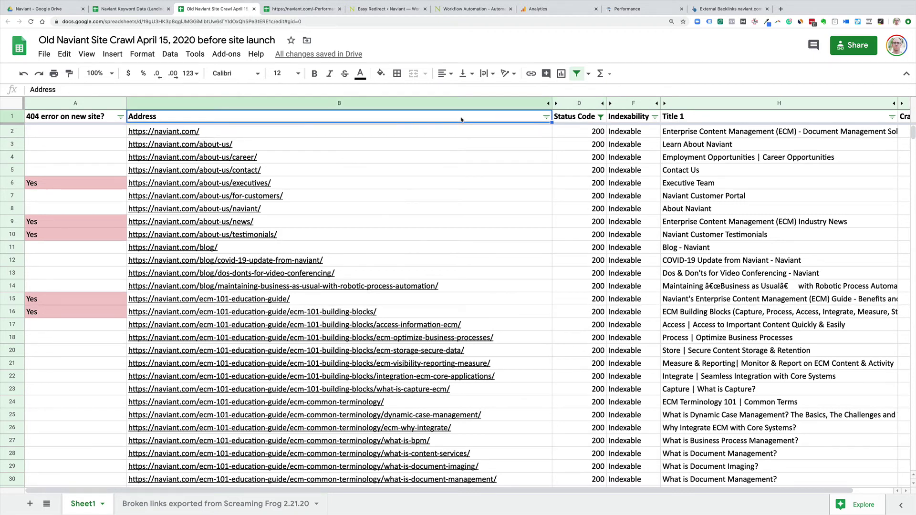
pyautogui.press('Down')
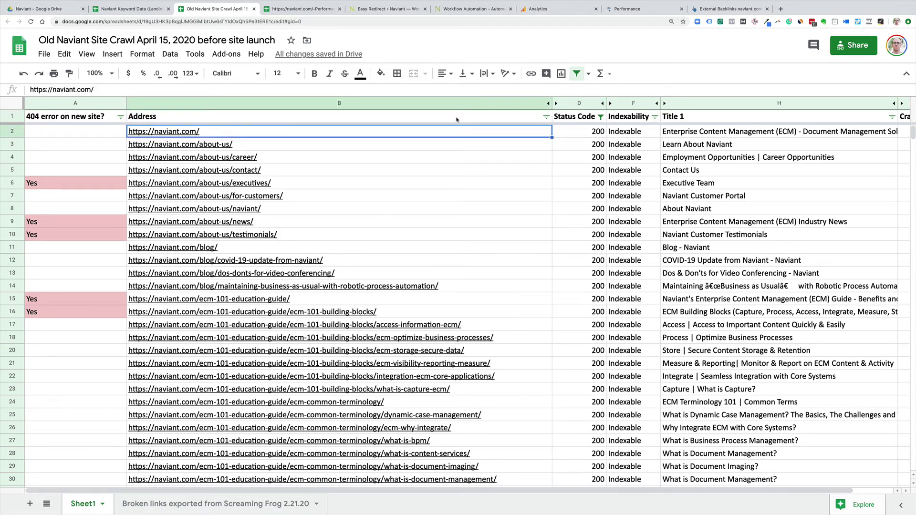
pyautogui.click(319, 11)
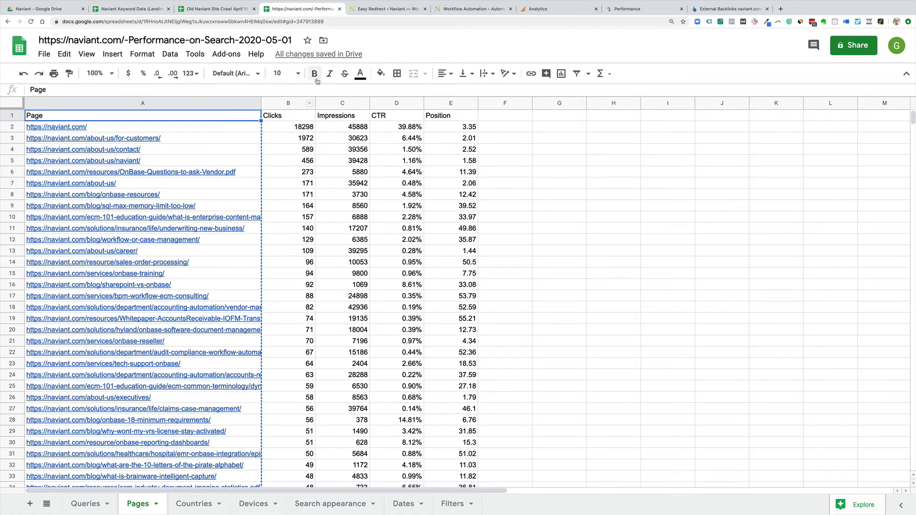
pyautogui.click(236, 11)
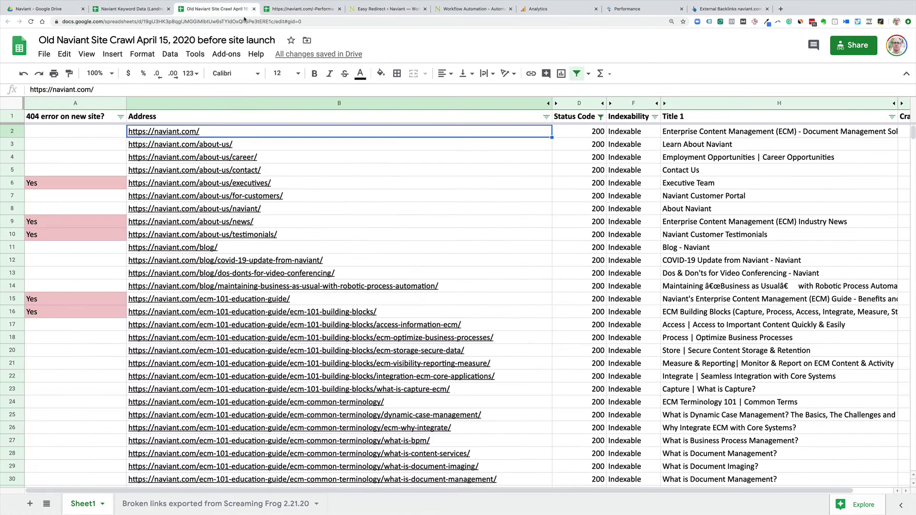
# Copy all filtered Address URLs below the header of the old site crawl and paste them into Screaming Frog's URL list.
pyautogui.click(358, 120)
pyautogui.press('Down')
pyautogui.click(195, 117)
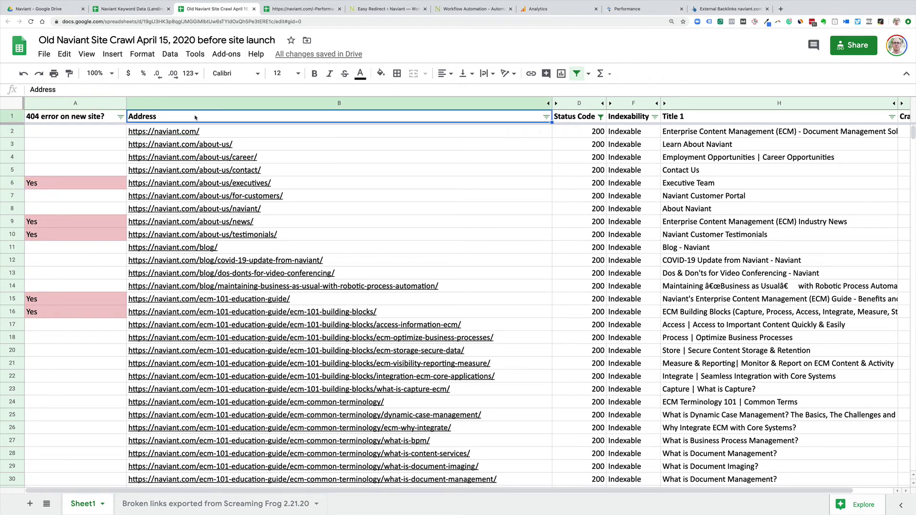
pyautogui.press('Down')
pyautogui.hotkey('ctrl', 'shift', 'Down')
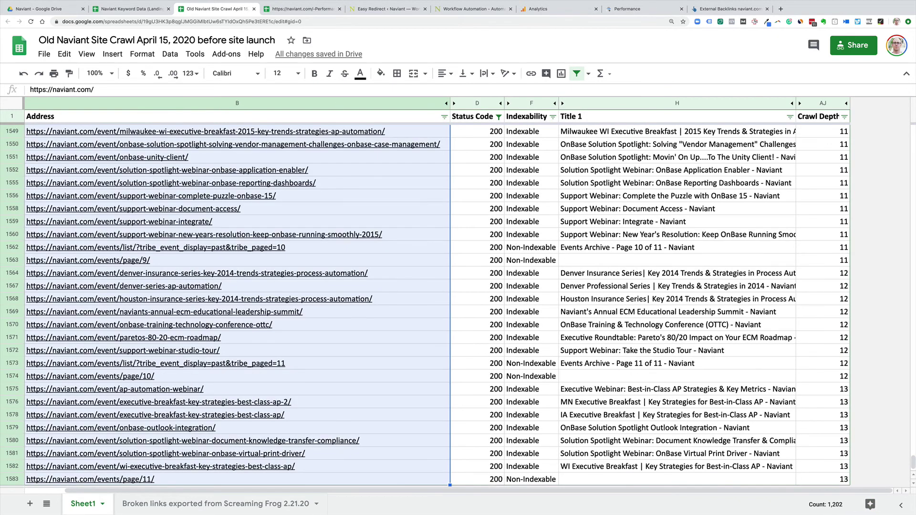
pyautogui.hotkey('ctrl', 'c')
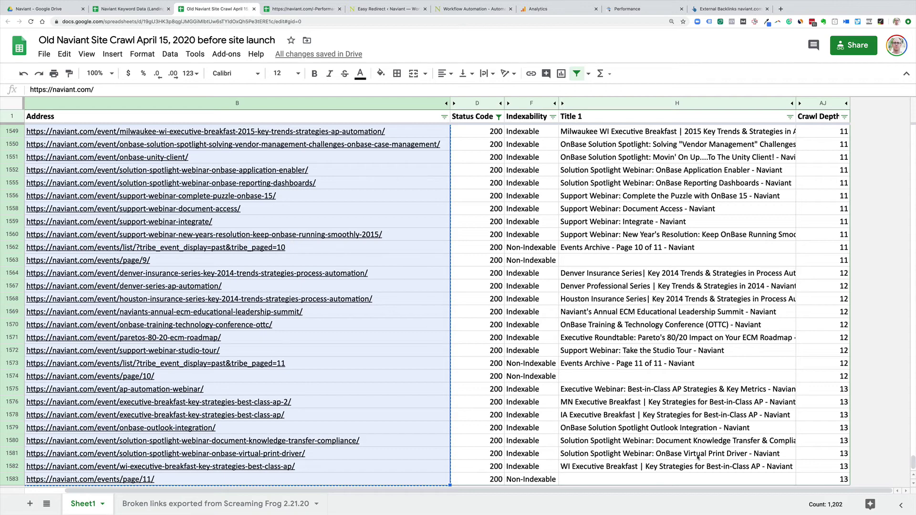
pyautogui.press('super+Tab')
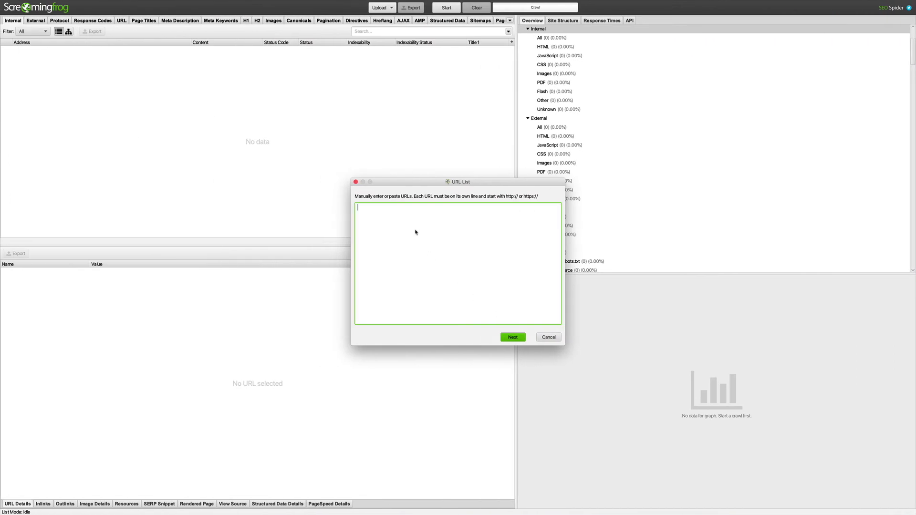
pyautogui.press('super+v')
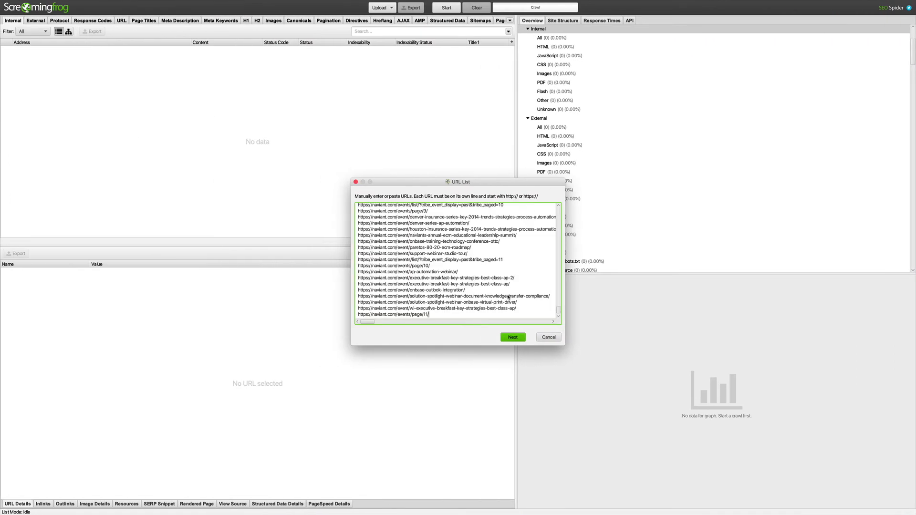
# Load the pasted old-crawl URLs and start the list-mode crawl on them.
pyautogui.click(513, 337)
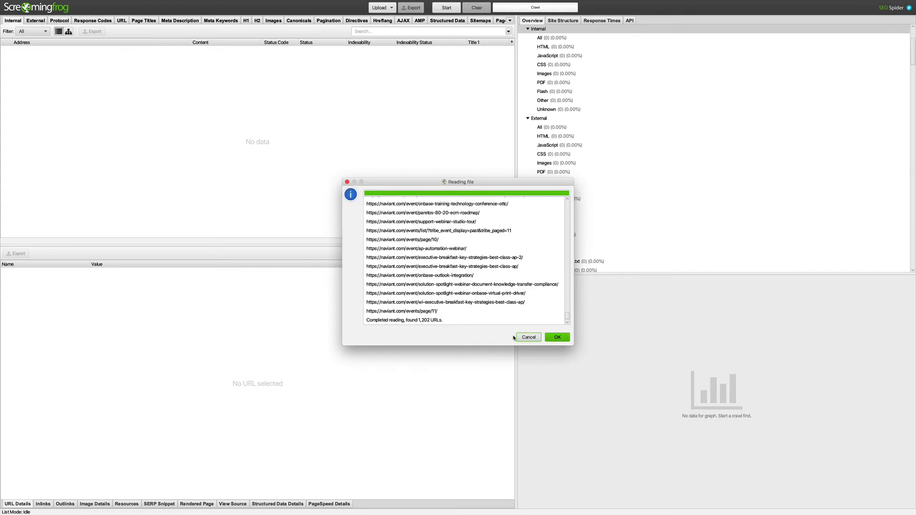
pyautogui.moveTo(489, 183); pyautogui.dragTo(476, 168)
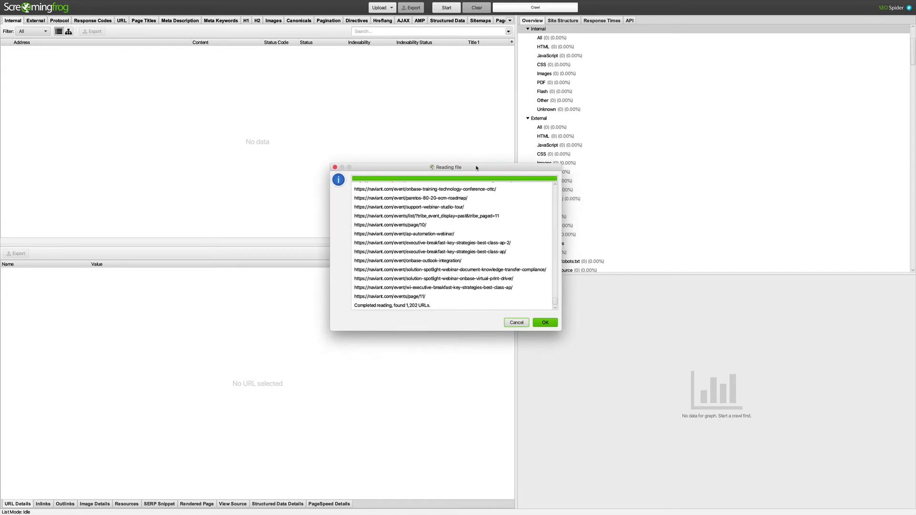
pyautogui.click(545, 322)
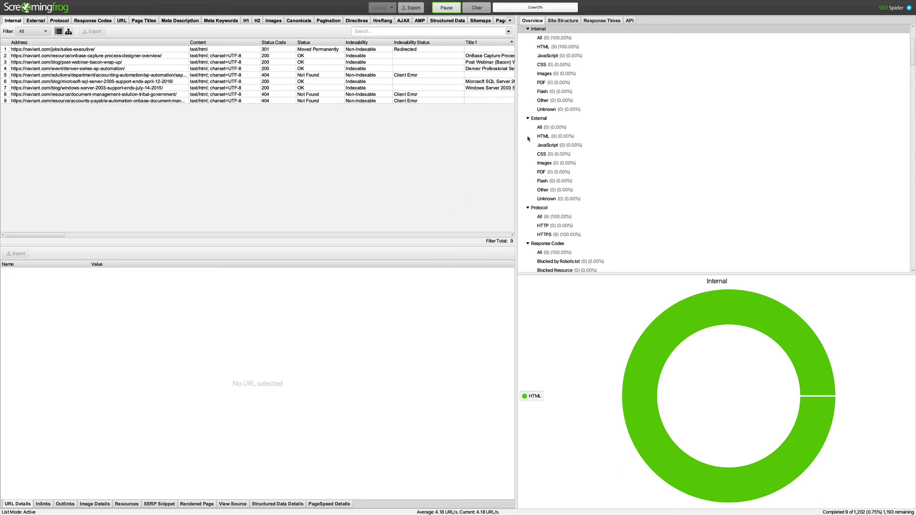
# Show only the internal HTML URLs and inspect the status codes and details of individual crawled pages.
pyautogui.scroll(3, 549, 121)
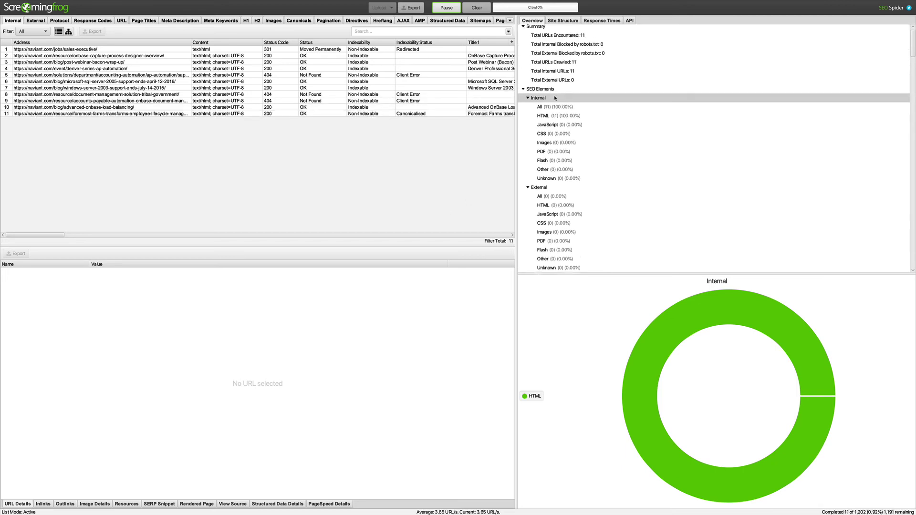
pyautogui.click(552, 118)
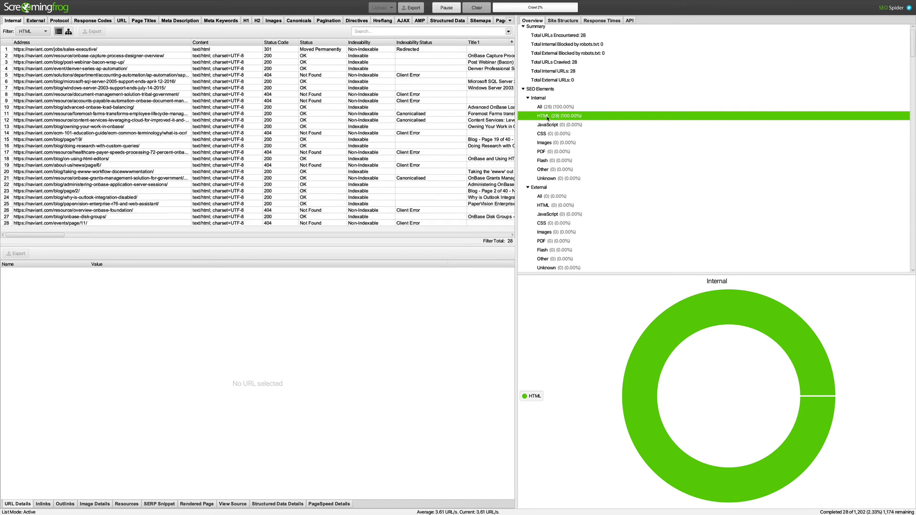
pyautogui.click(278, 61)
pyautogui.click(275, 70)
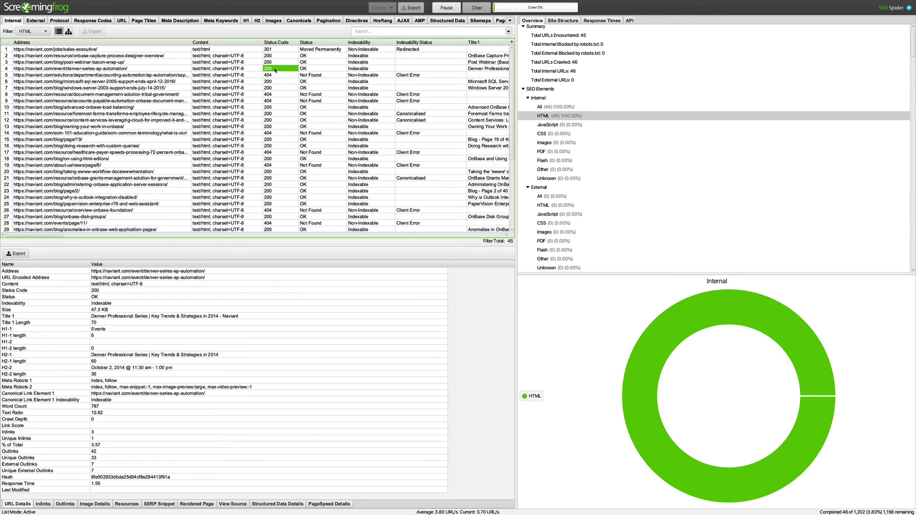
pyautogui.click(274, 76)
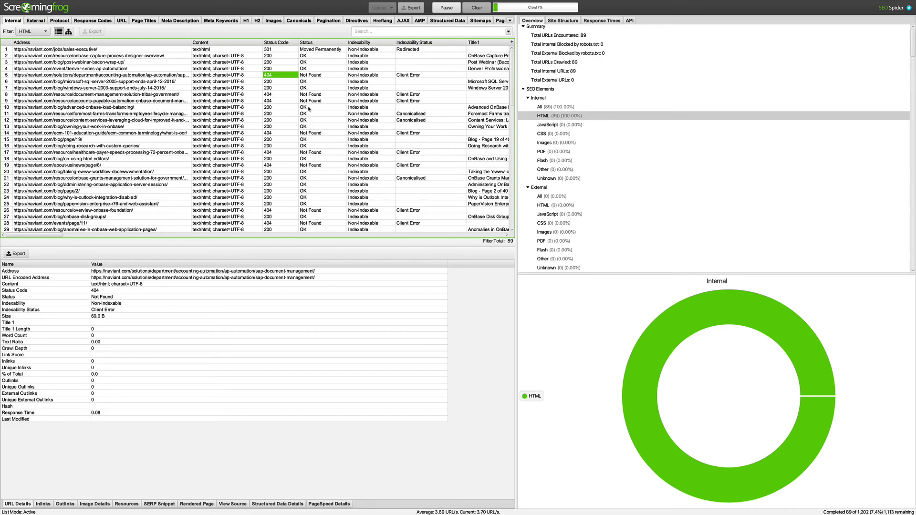
# Switch to the browser and open the naviant.com home page in place of the Workflow Automation page.
pyautogui.hotkey('ctrl', 'Right')
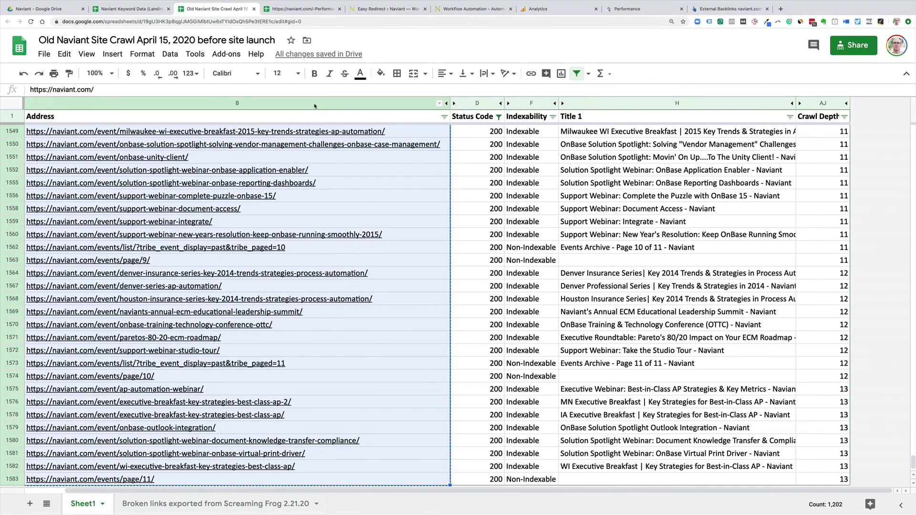
pyautogui.click(461, 9)
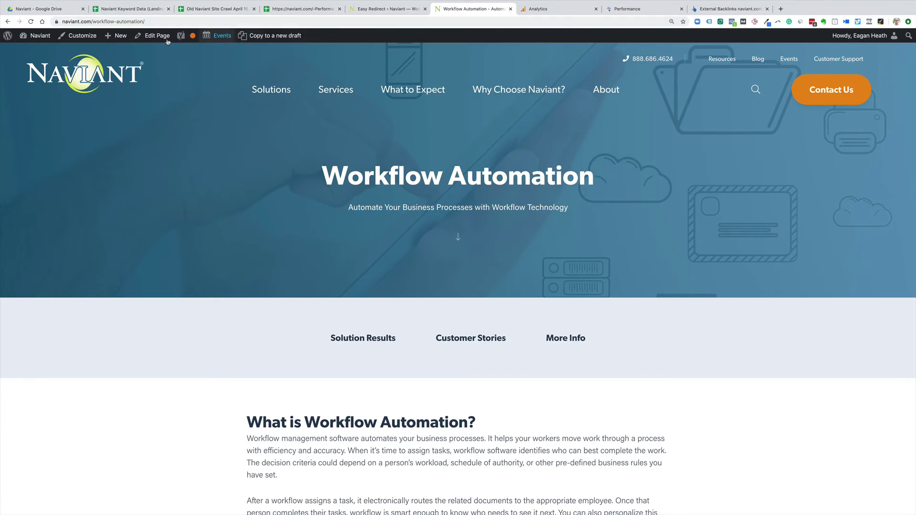
pyautogui.click(165, 38)
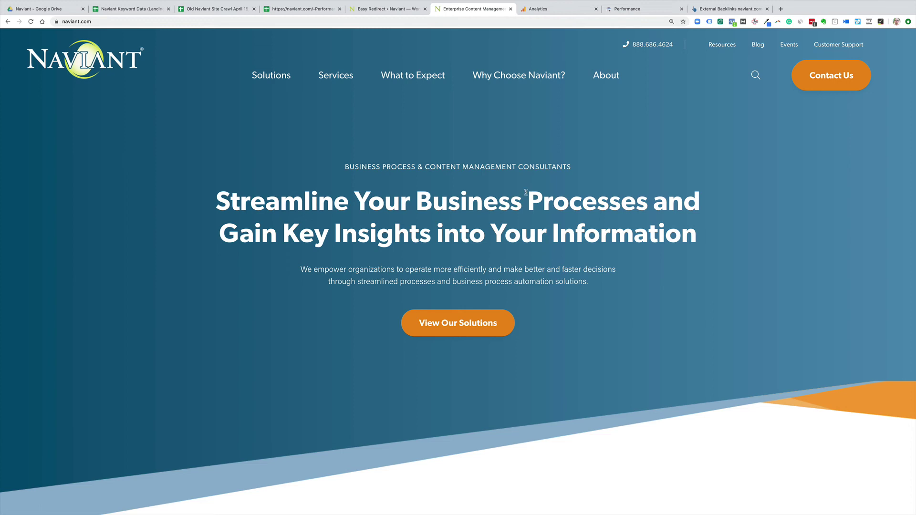
pyautogui.scroll(-1, 461, 194)
pyautogui.scroll(1, 461, 194)
# Review the dofollow Broken Backlinks report for naviant.com in Ahrefs and return to the old site crawl sheet.
pyautogui.press('super+9')
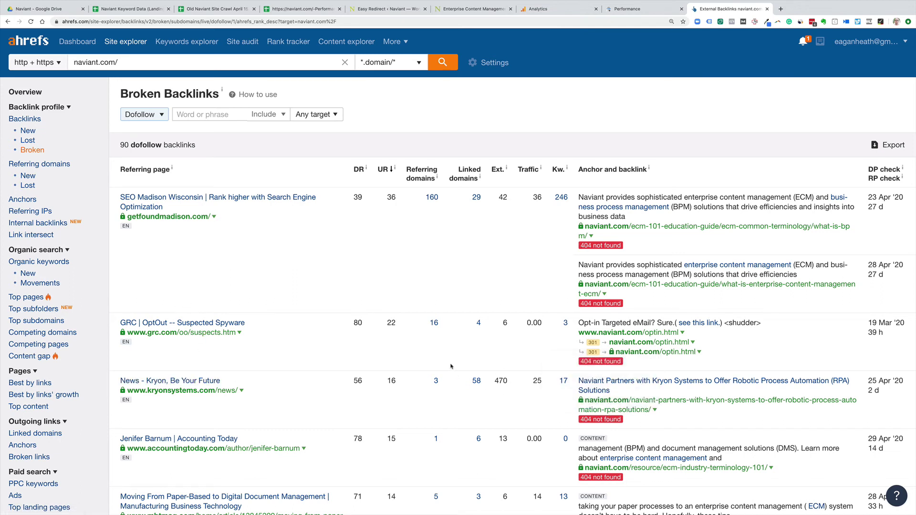
pyautogui.scroll(-1, 319, 398)
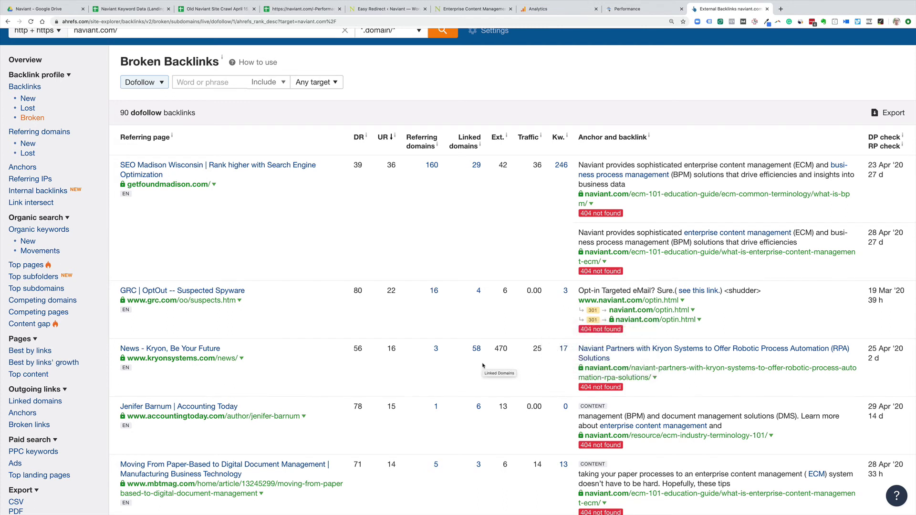
pyautogui.click(229, 10)
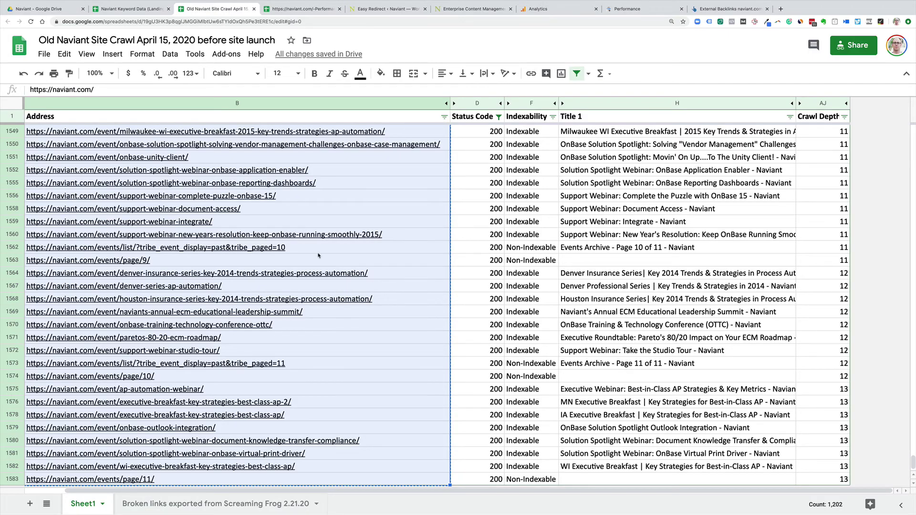
pyautogui.moveTo(313, 210)
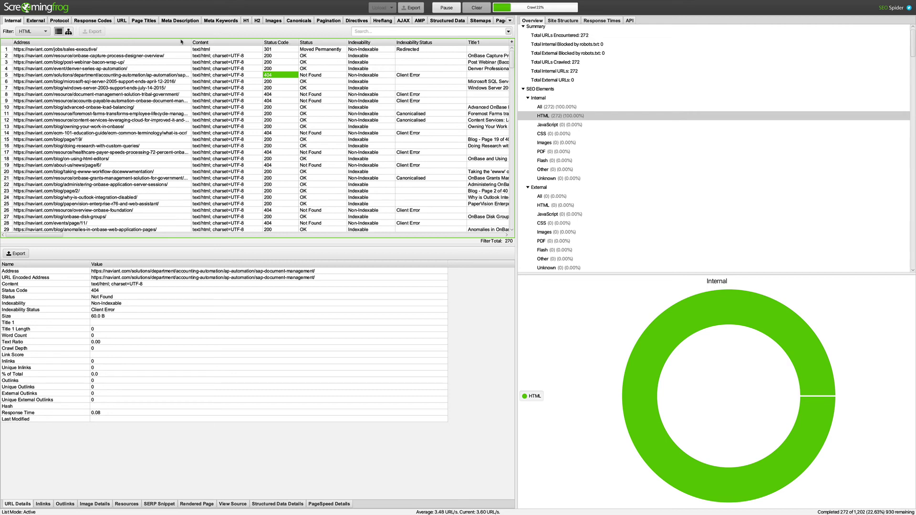
# In Screaming Frog, filter the Response Codes list to Client Error (4xx) and select the healthcare-payer resource URL.
pyautogui.click(100, 21)
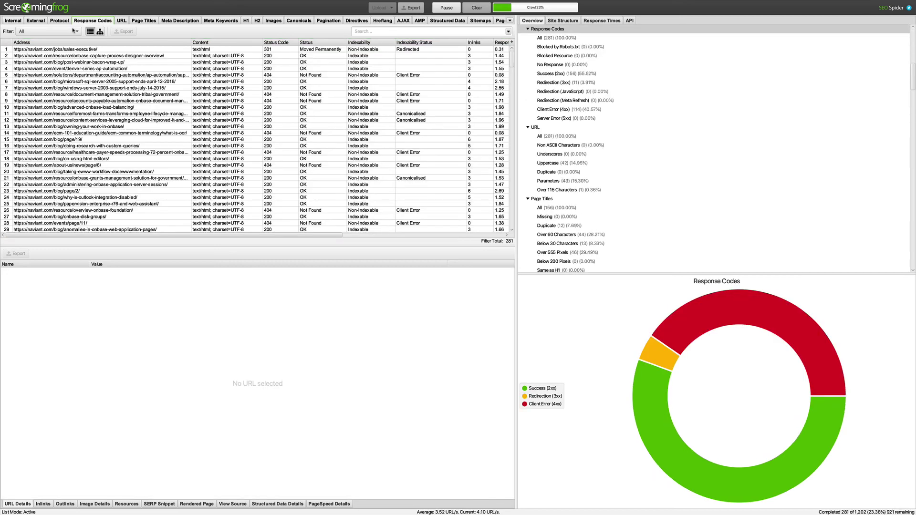
pyautogui.click(48, 31)
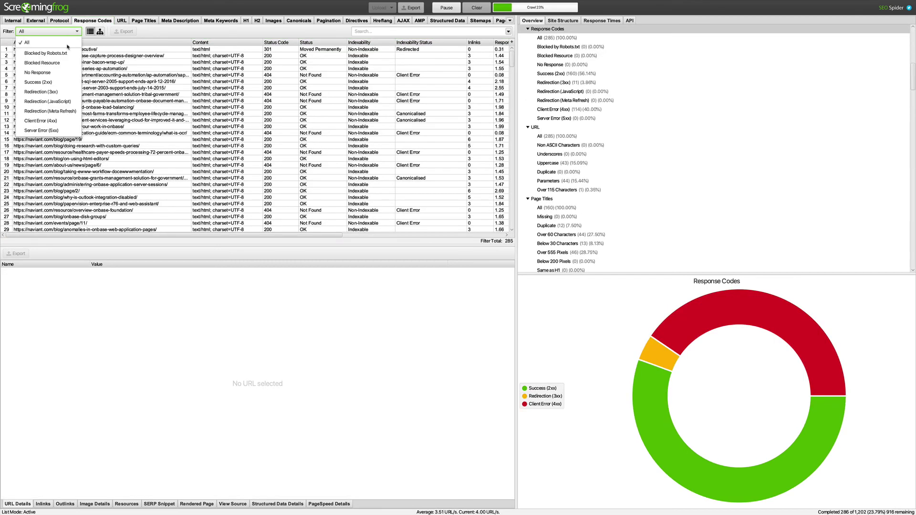
pyautogui.click(57, 121)
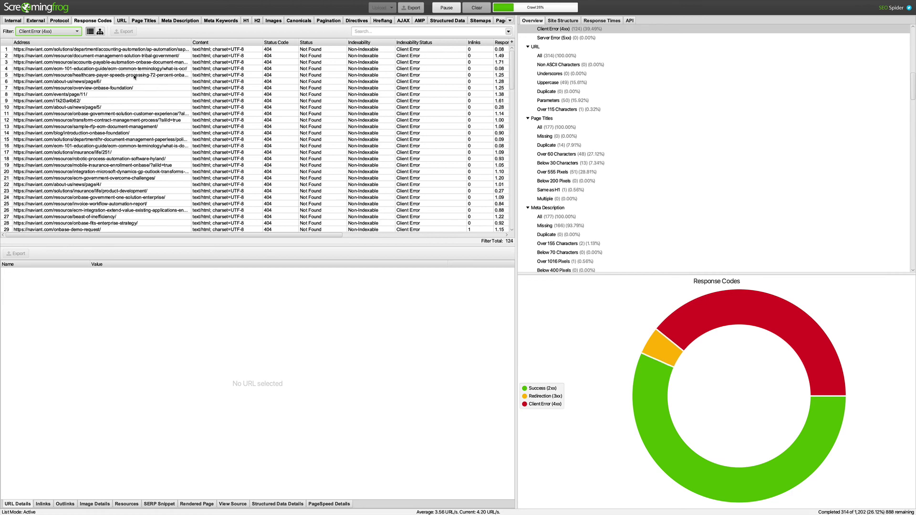
pyautogui.click(139, 75)
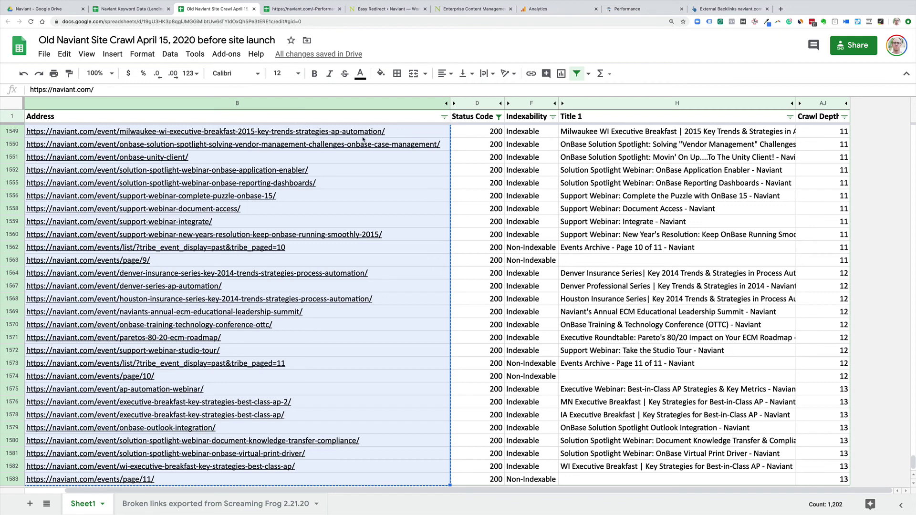
# Open the Easy Redirect page in WordPress and examine the first redirect's type and the Vanity field for adding redirects.
pyautogui.moveTo(363, 138)
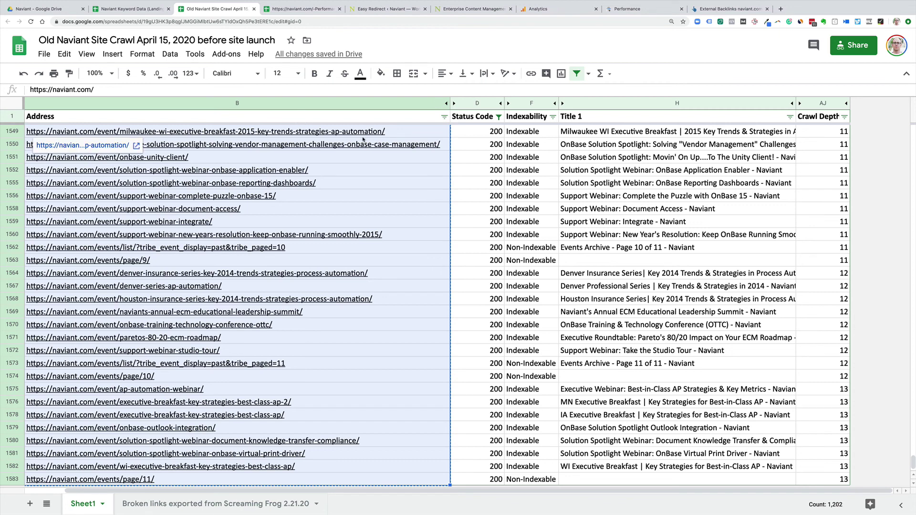
pyautogui.click(372, 9)
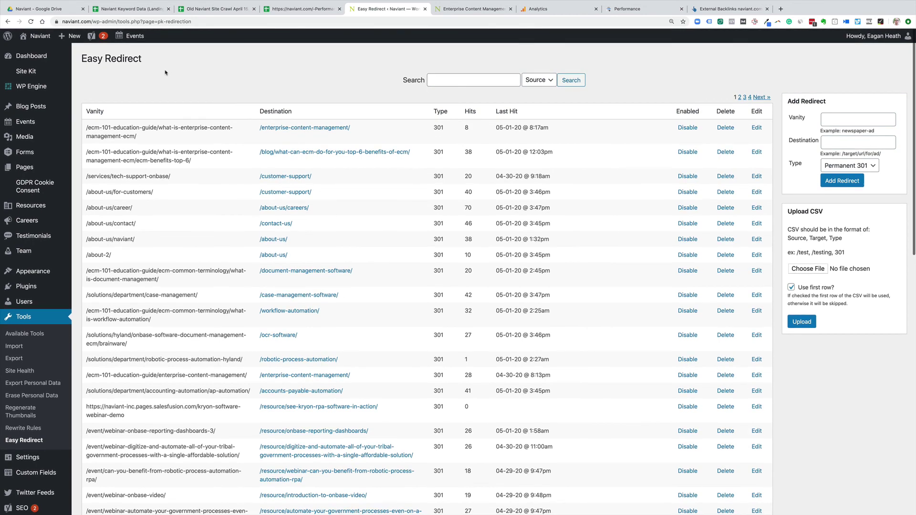
pyautogui.doubleClick(438, 127)
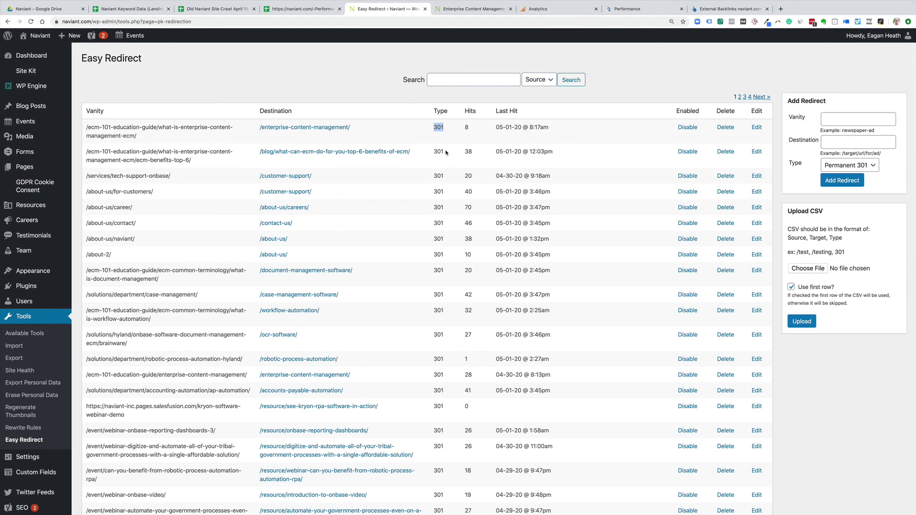
pyautogui.click(828, 119)
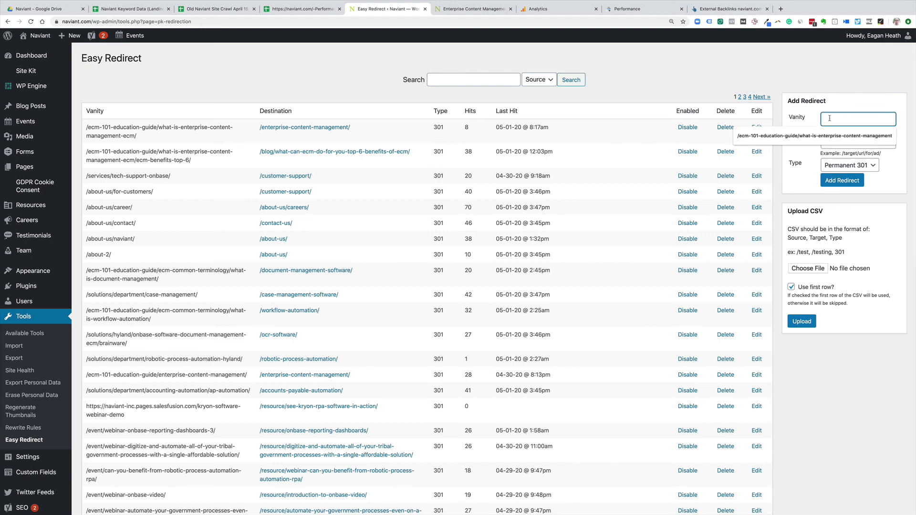
pyautogui.click(810, 116)
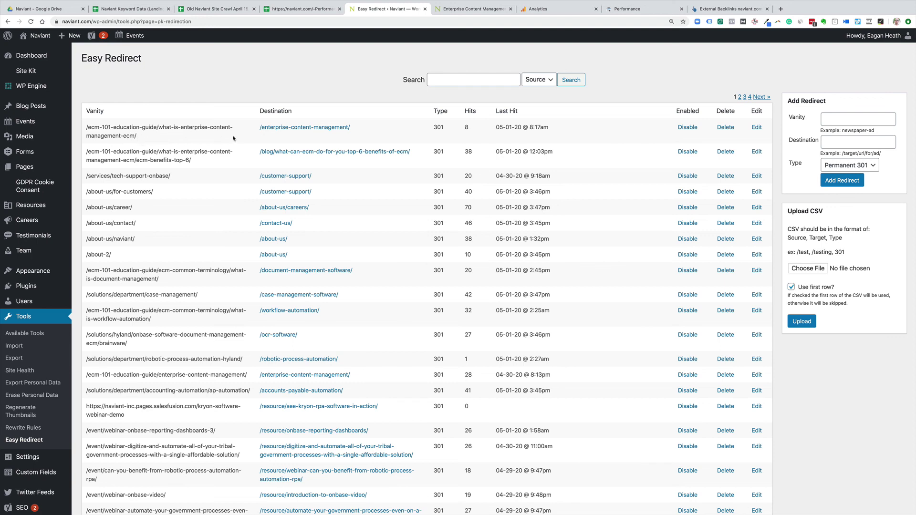
# Test the redirect for /ecm-101-education-guide/what-is-enterprise-content-management-ecm/ by loading it on naviant.com, and check its type in Easy Redirect.
pyautogui.moveTo(162, 138); pyautogui.dragTo(86, 128)
pyautogui.press('super+c')
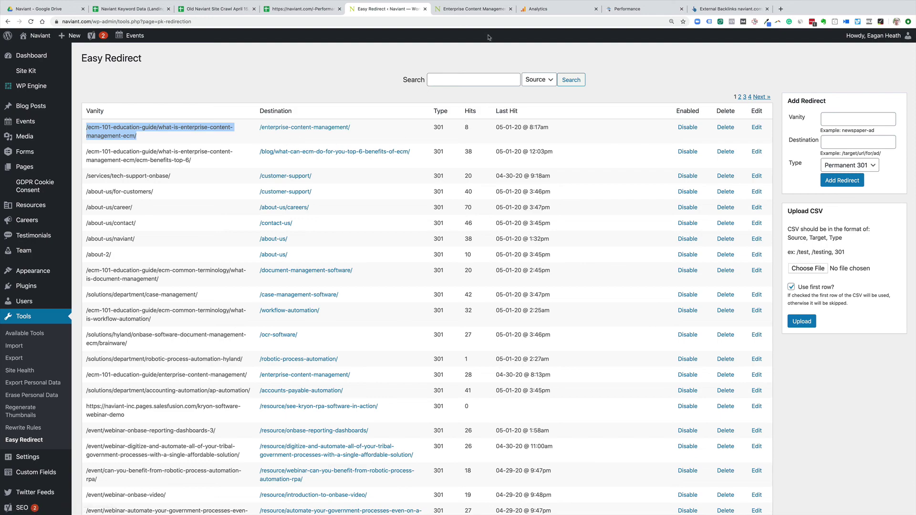
pyautogui.click(487, 9)
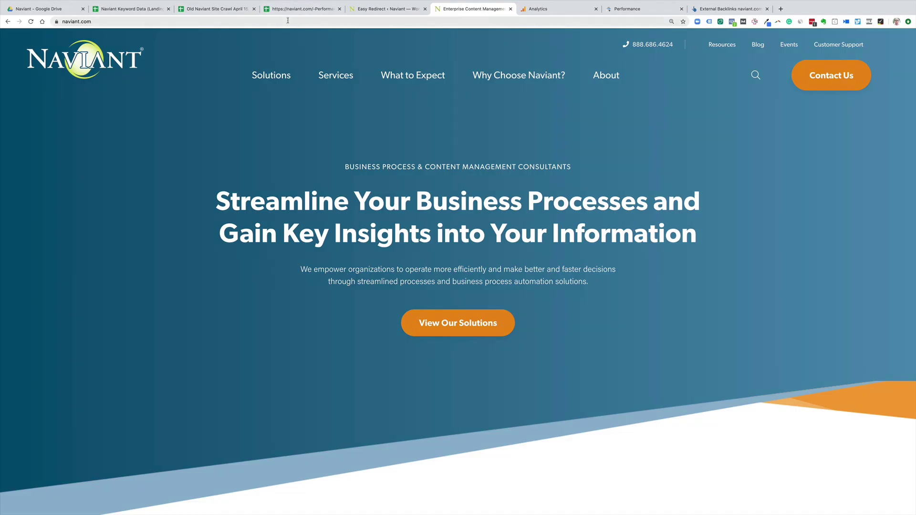
pyautogui.click(288, 20)
pyautogui.press('super+v')
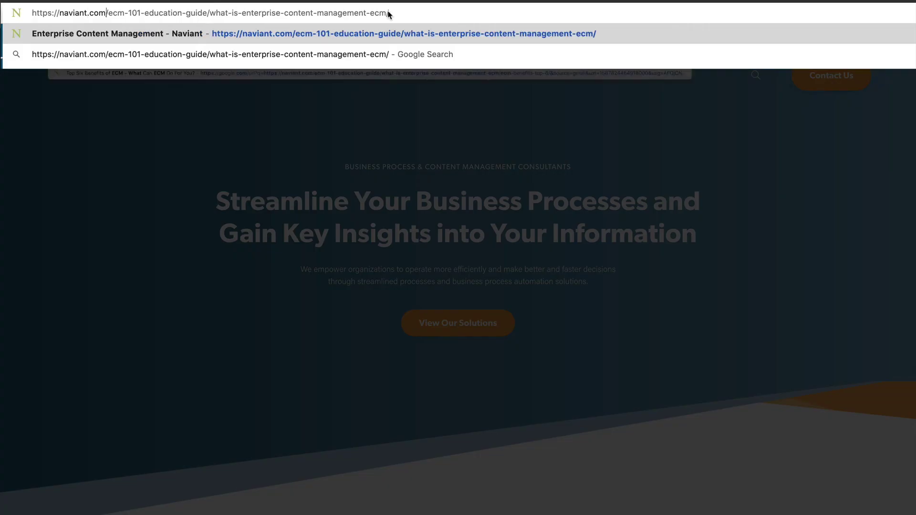
pyautogui.press('Return')
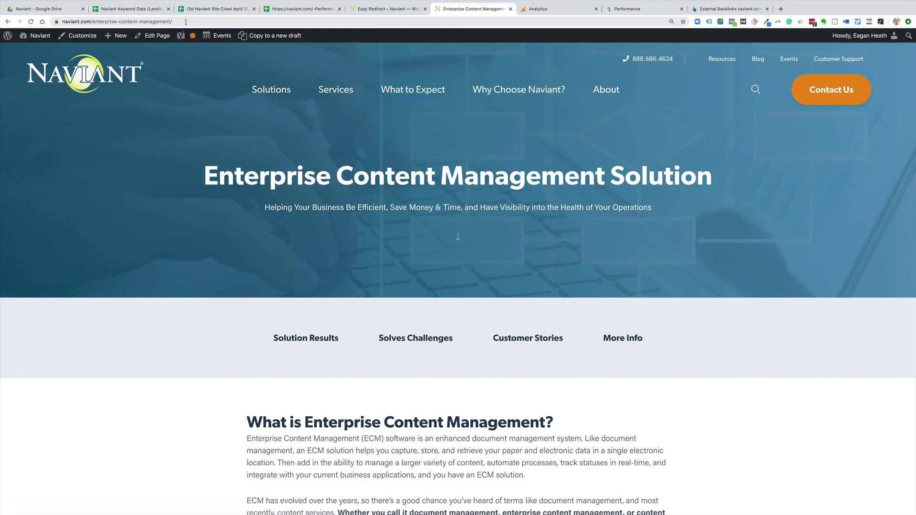
pyautogui.click(377, 9)
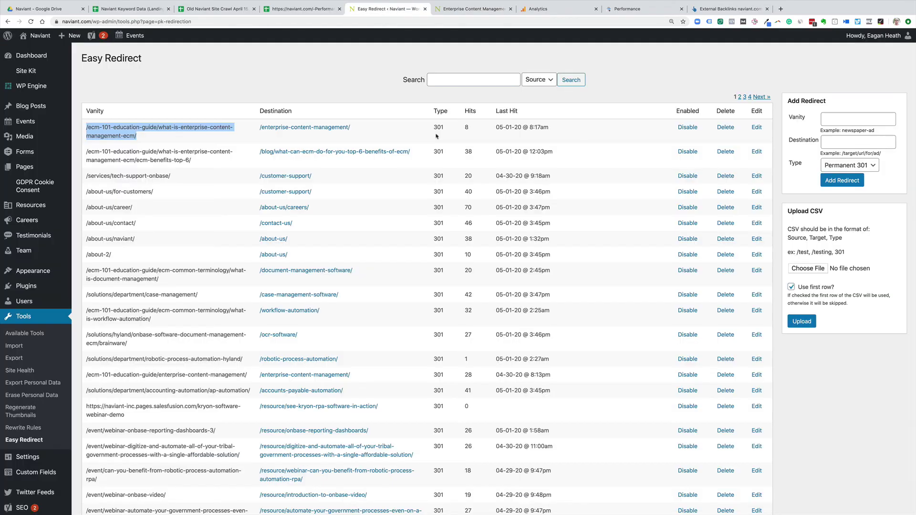
pyautogui.doubleClick(438, 126)
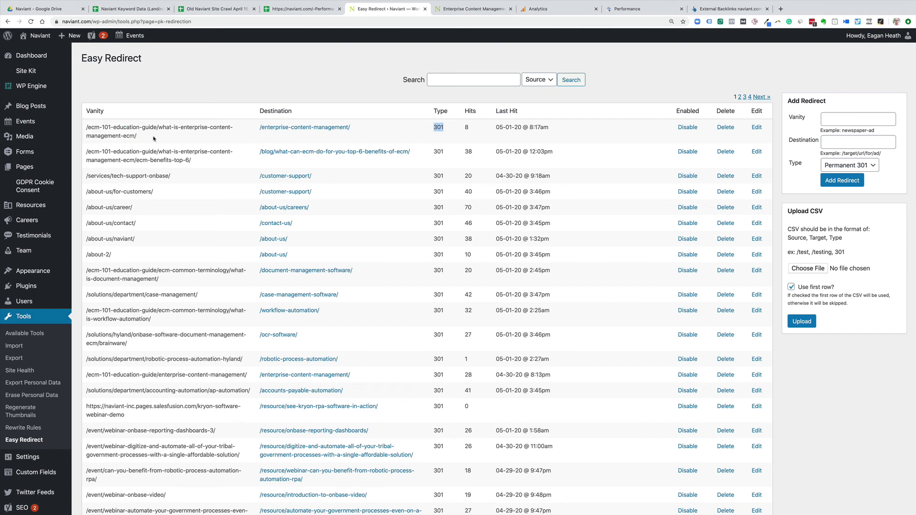